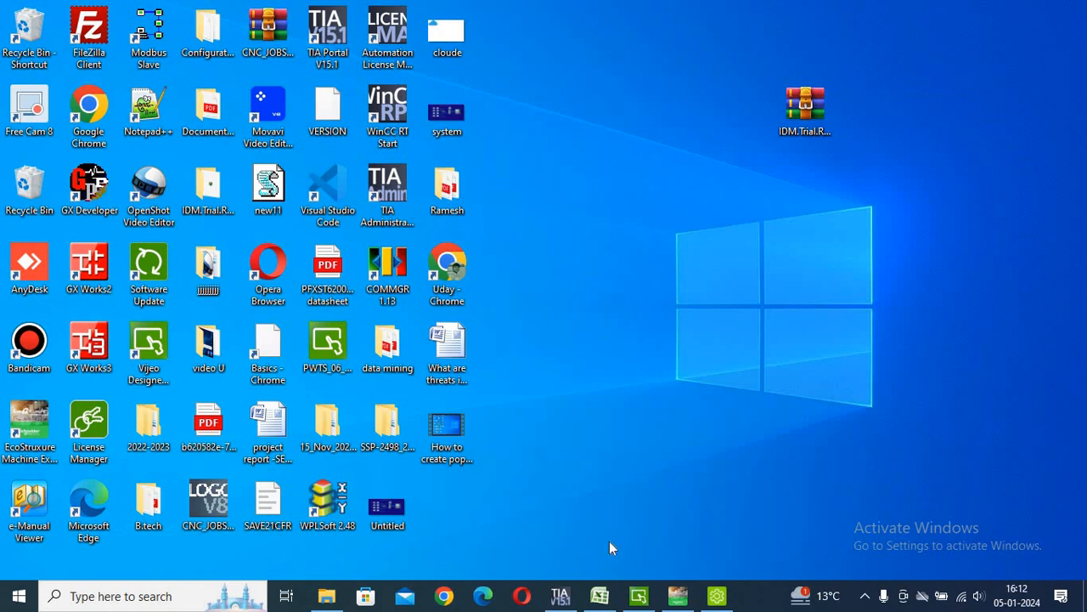
Restore the Vijeo-Frame window and select Date_Display in the Toolchest DateTime folder.
mouse_move(633, 601)
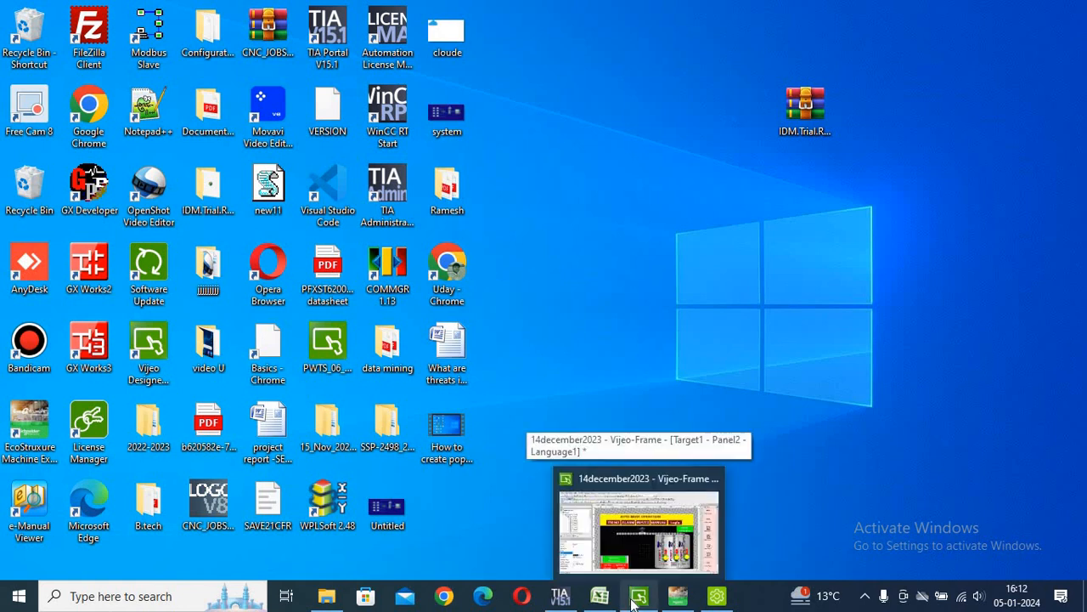
left_click(633, 601)
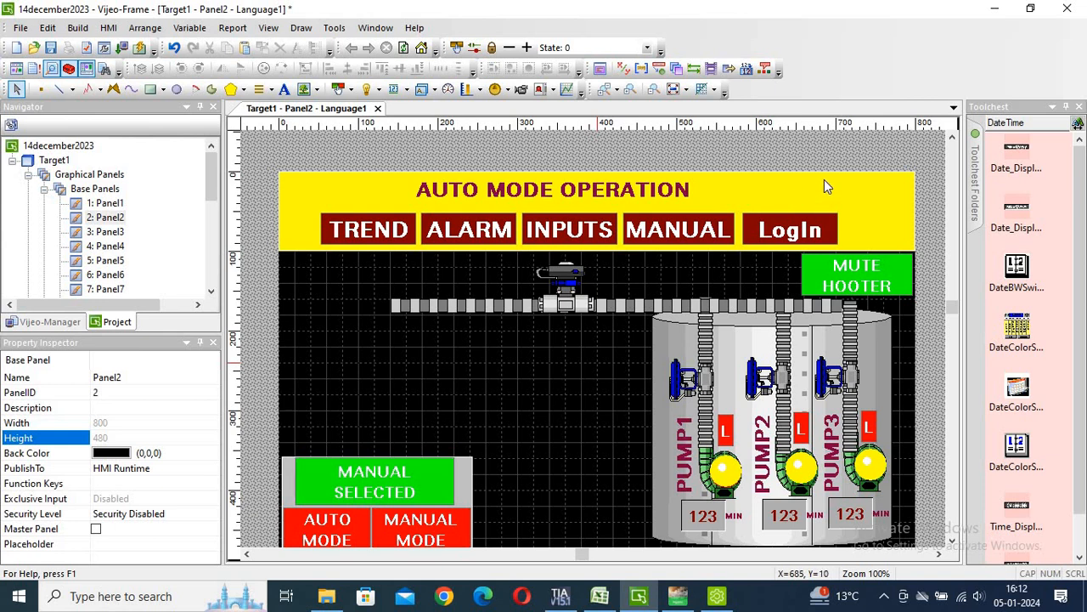
left_click(1013, 158)
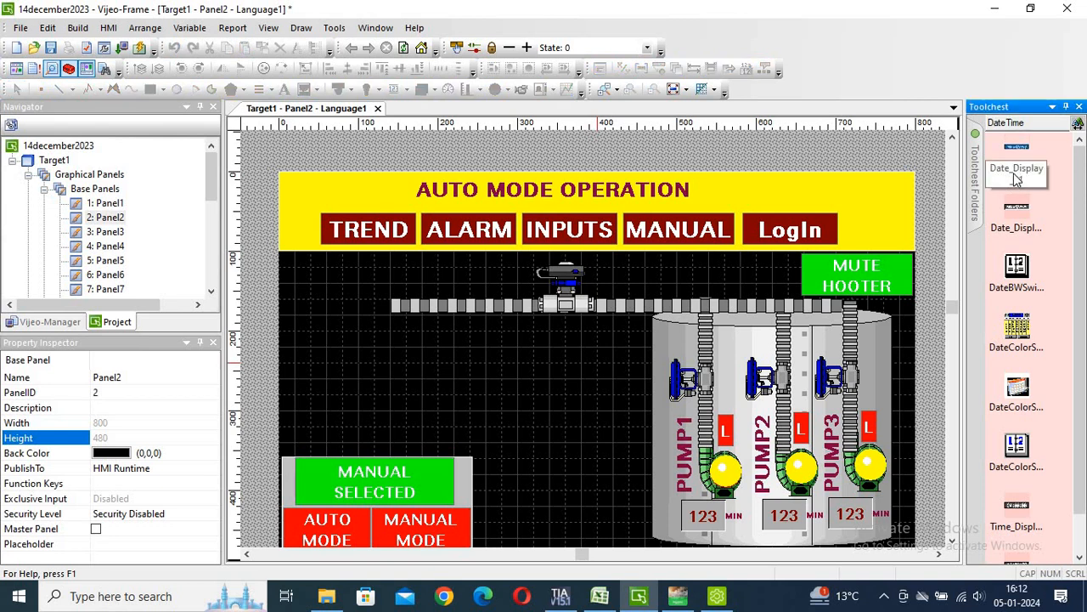
Drop a Date_Display onto Panel2 and nudge it to the top-right corner at Top 10, Left 698.
left_click_drag(1020, 175, 723, 294)
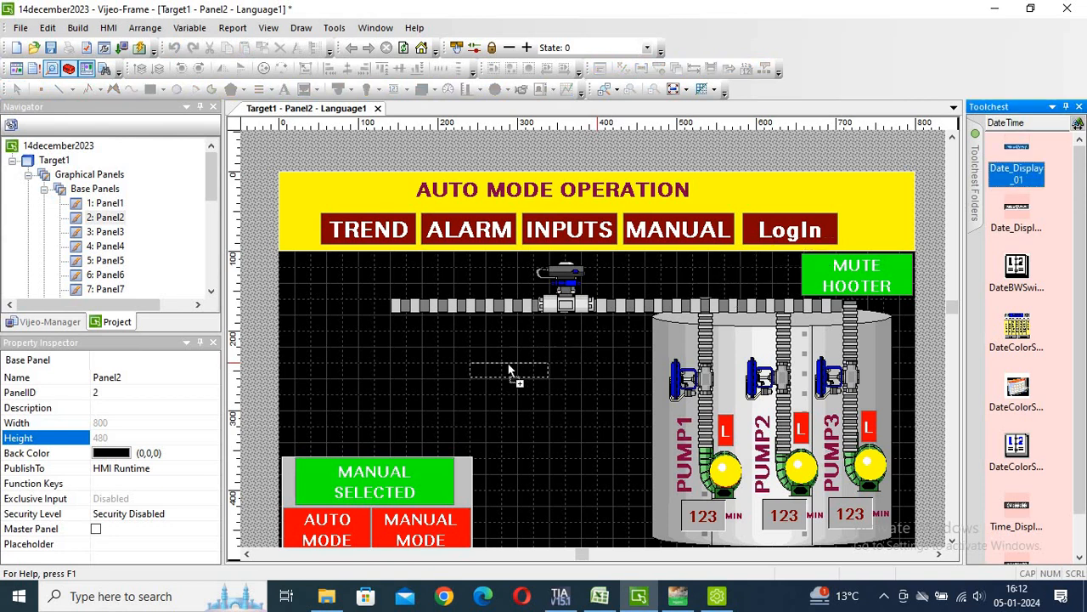
left_click_drag(508, 370, 851, 195)
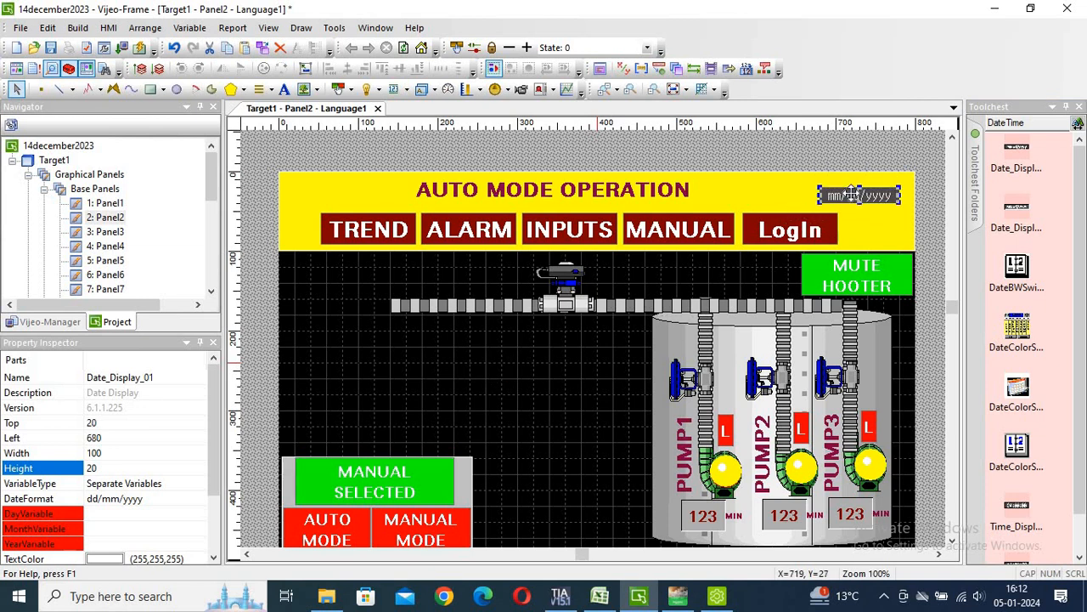
key("Up")
key("Up")
key("Up")
key("Up")
key("Up")
key("Up")
key("Up")
key("Up")
key("Up")
key("Up")
key("Up")
key("Up")
key("Up")
key("Up")
key("Right")
key("Right")
key("Right")
key("Right")
key("Right")
key("Right")
key("Right")
key("Right")
key("Right")
key("Right")
key("Right")
key("Right")
key("Right")
key("Right")
key("Right")
key("Right")
key("Right")
key("Right")
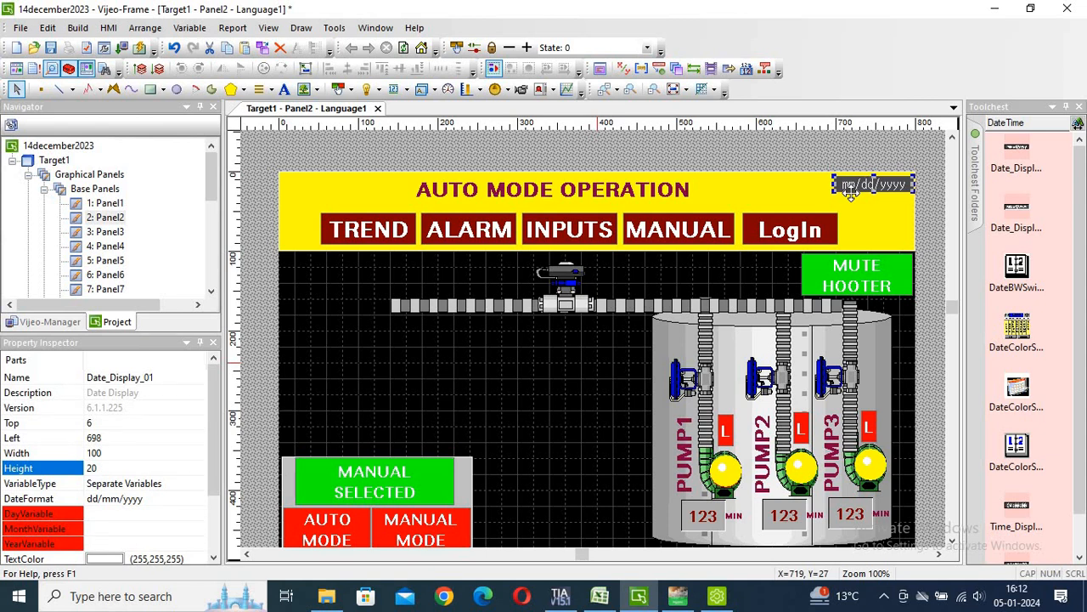
key("Down")
key("Down")
key("Down")
key("Down")
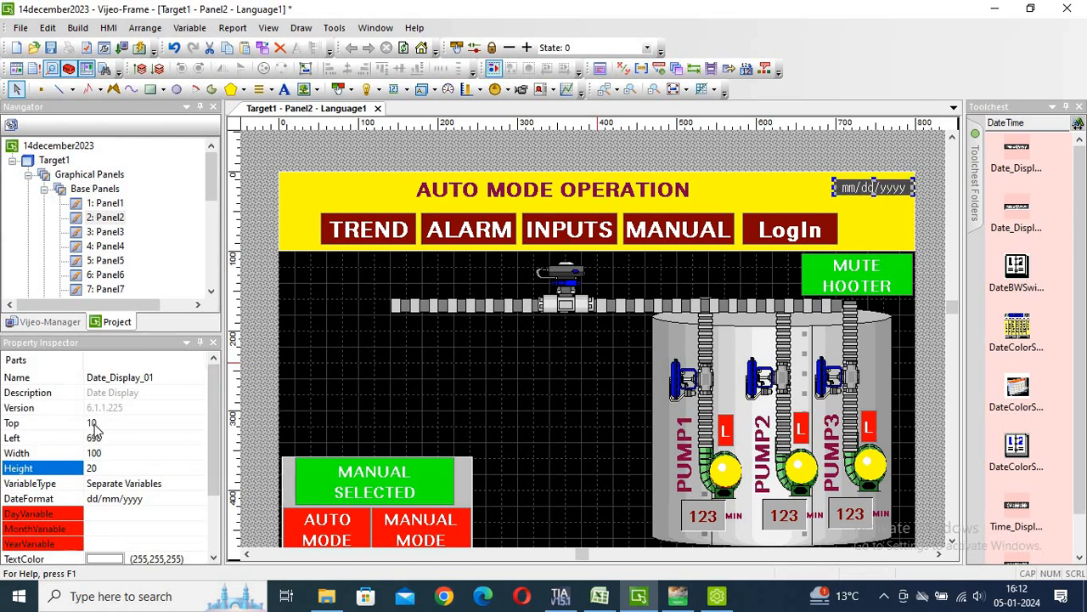
Resize Date_Display_01 to Height 30 and Width 125 in the Property Inspector.
left_click(95, 424)
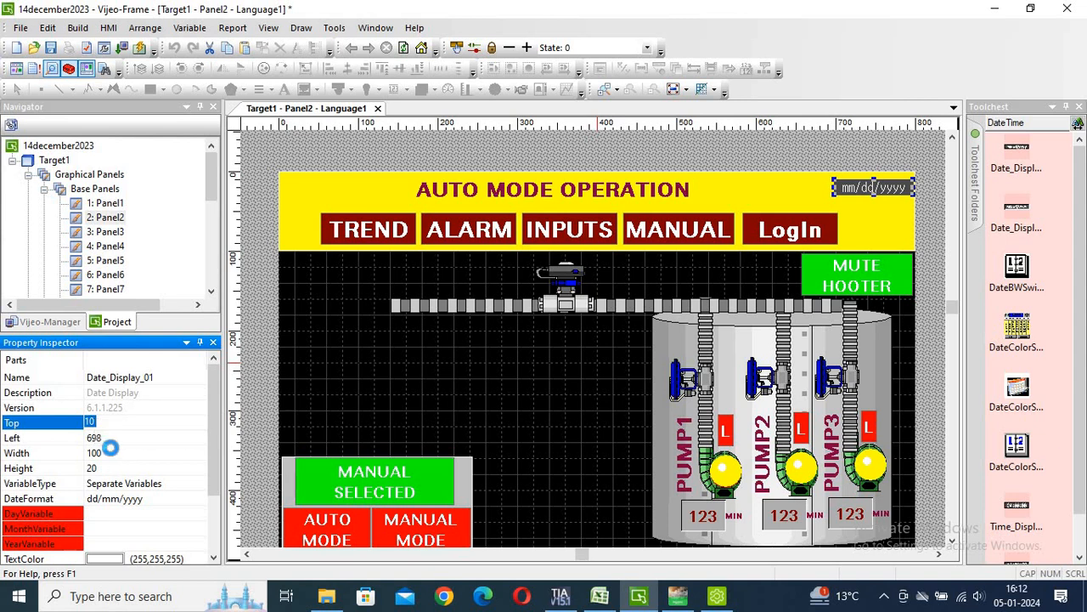
left_click(111, 449)
left_click(107, 467)
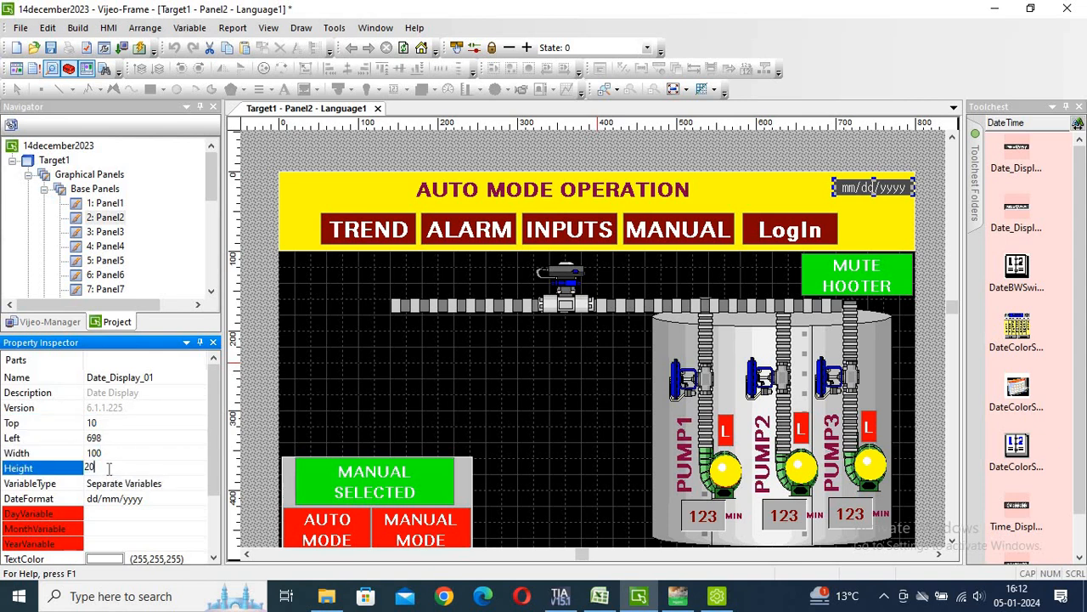
left_click_drag(79, 470, 26, 473)
key("Return")
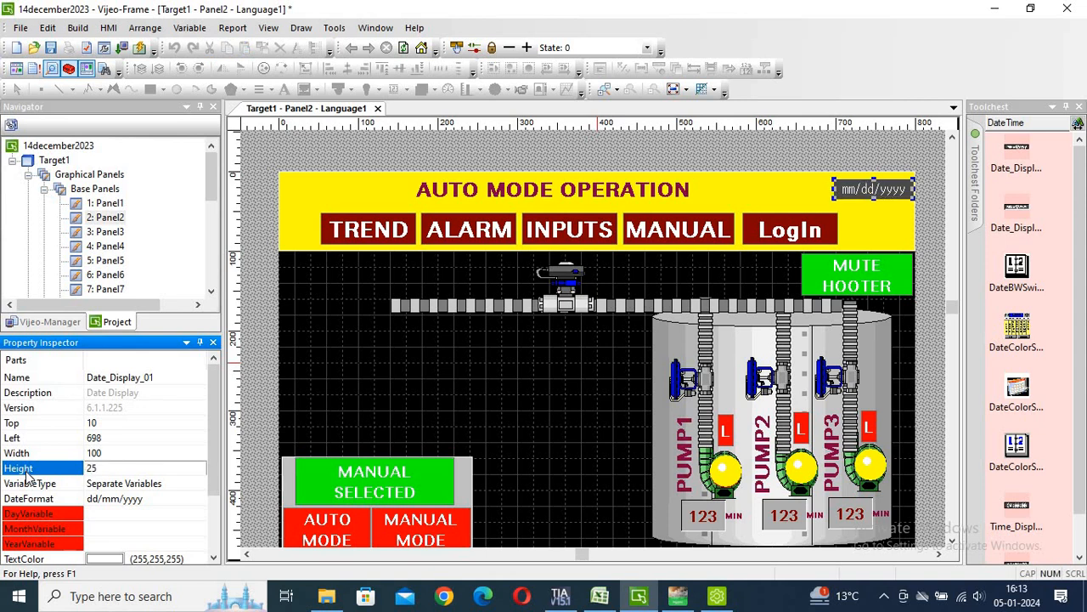
left_click(107, 472)
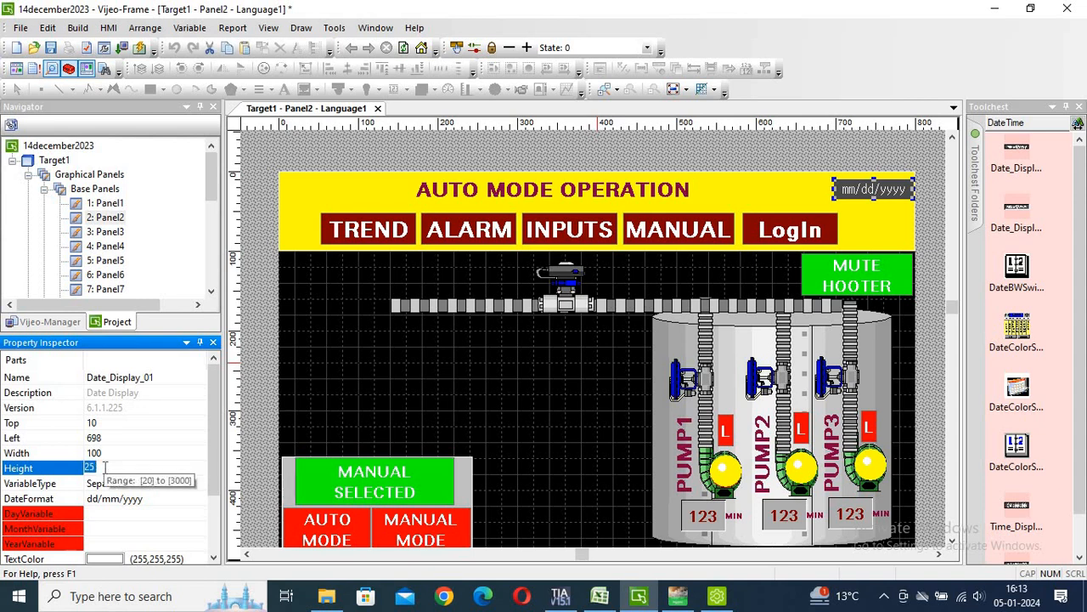
type("30")
key("Return")
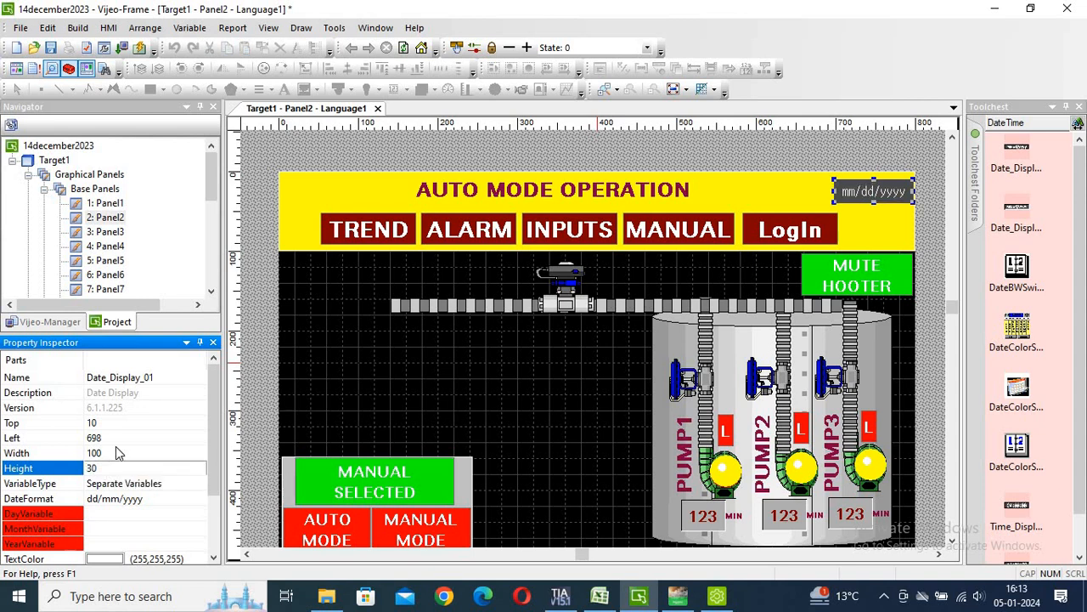
left_click(111, 454)
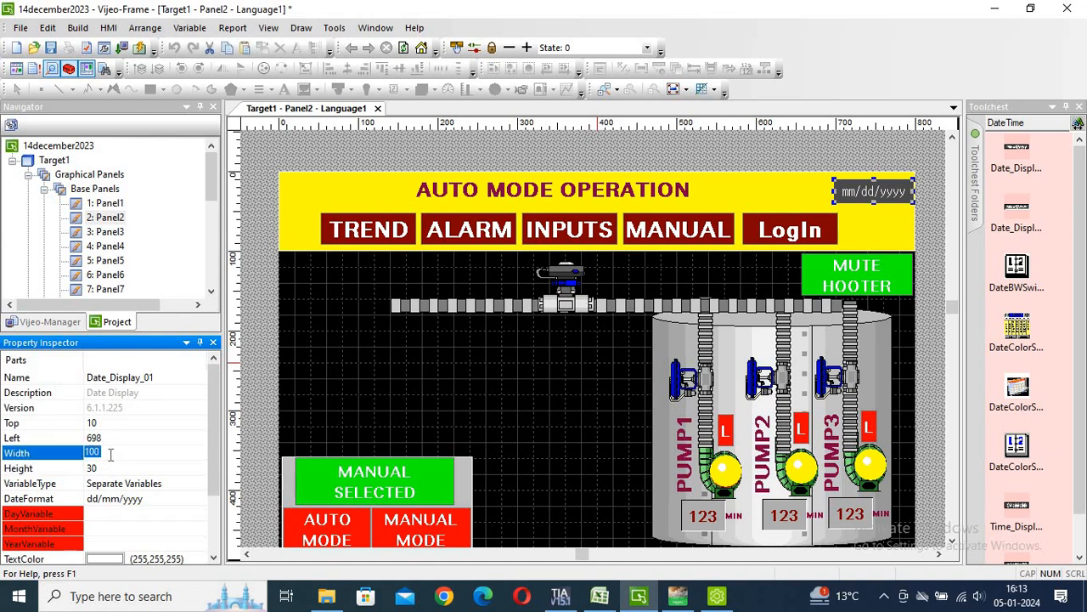
type("1")
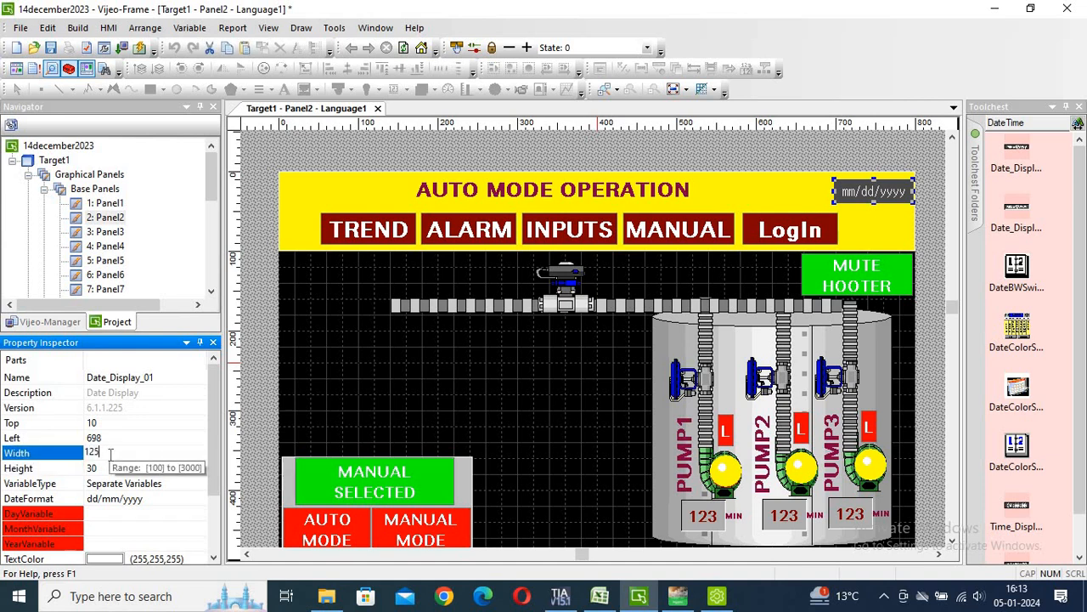
type("25")
key("Return")
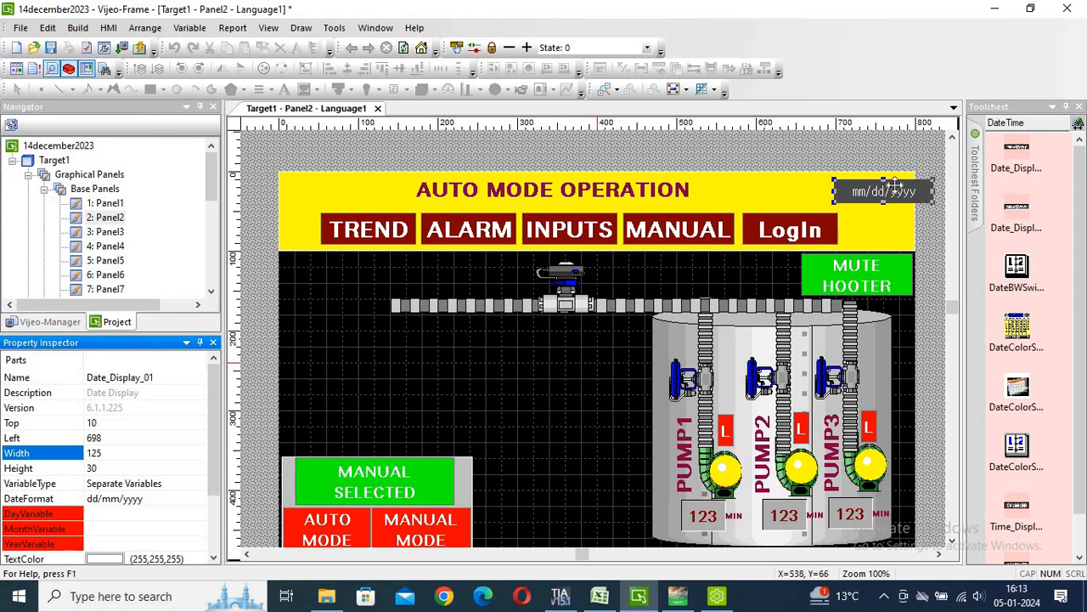
Shift the enlarged date display to Top 9, Left 669 inside the yellow header's corner.
left_click(864, 191)
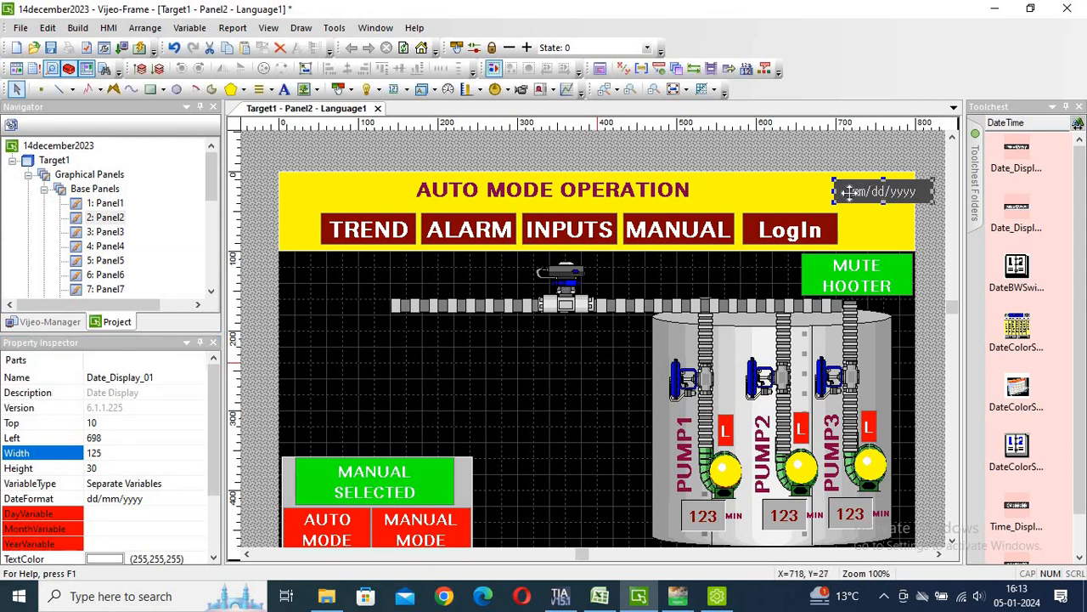
mouse_move(851, 192)
left_mouse_down()
mouse_move(824, 200)
mouse_move(847, 194)
left_mouse_up()
key("Up")
key("Up")
key("Up")
key("Up")
key("Up")
key("Up")
key("Up")
key("Up")
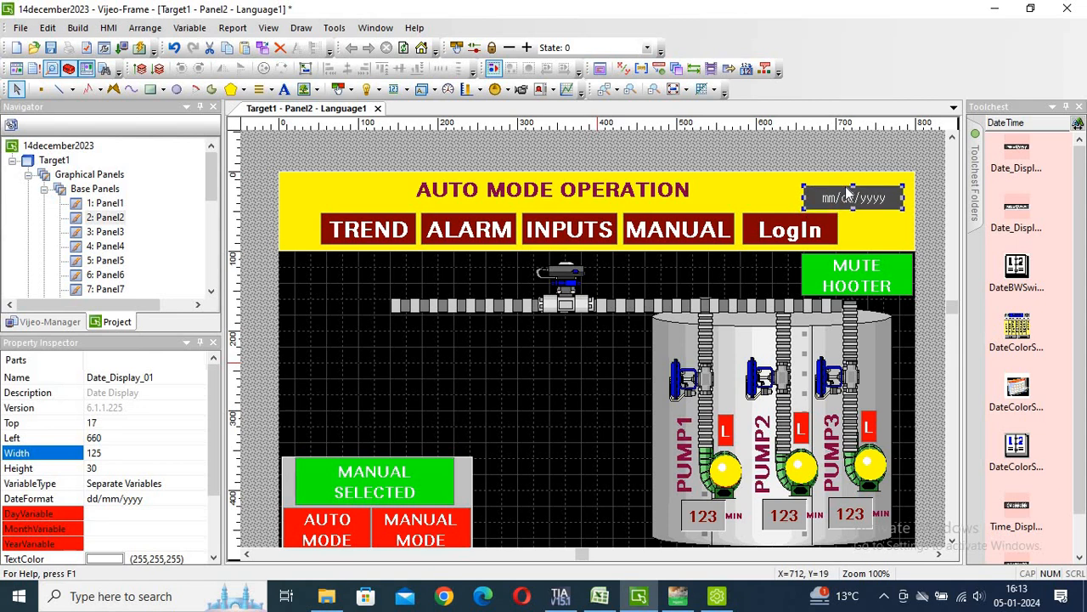
key("Right")
key("Right")
key("Right")
key("Right")
key("Right")
key("Right")
key("Right")
key("Right")
key("Right")
key("Right")
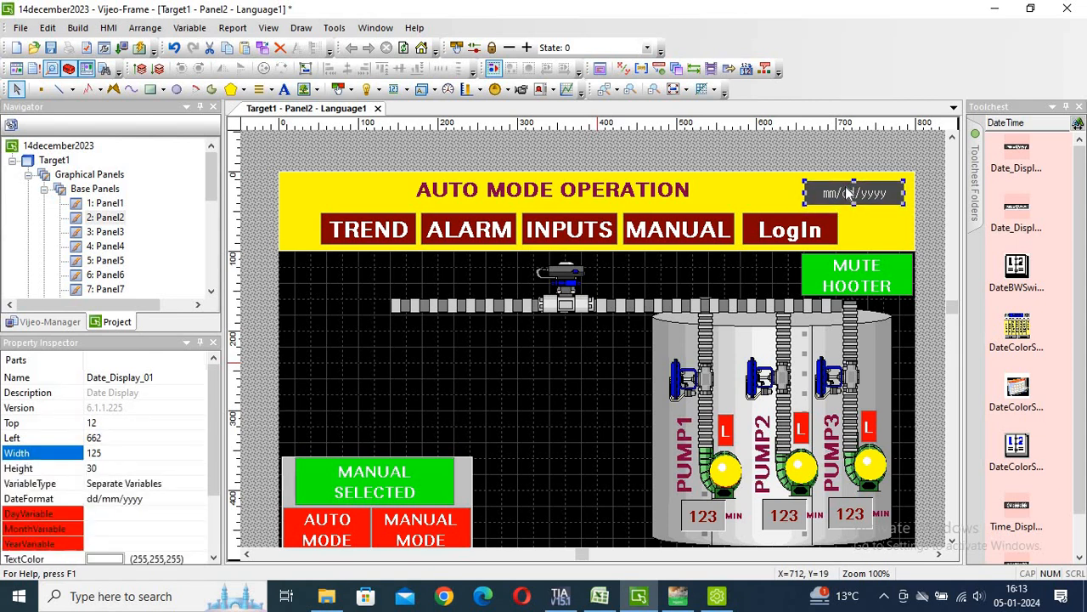
key("Right")
key("Right")
key("Right")
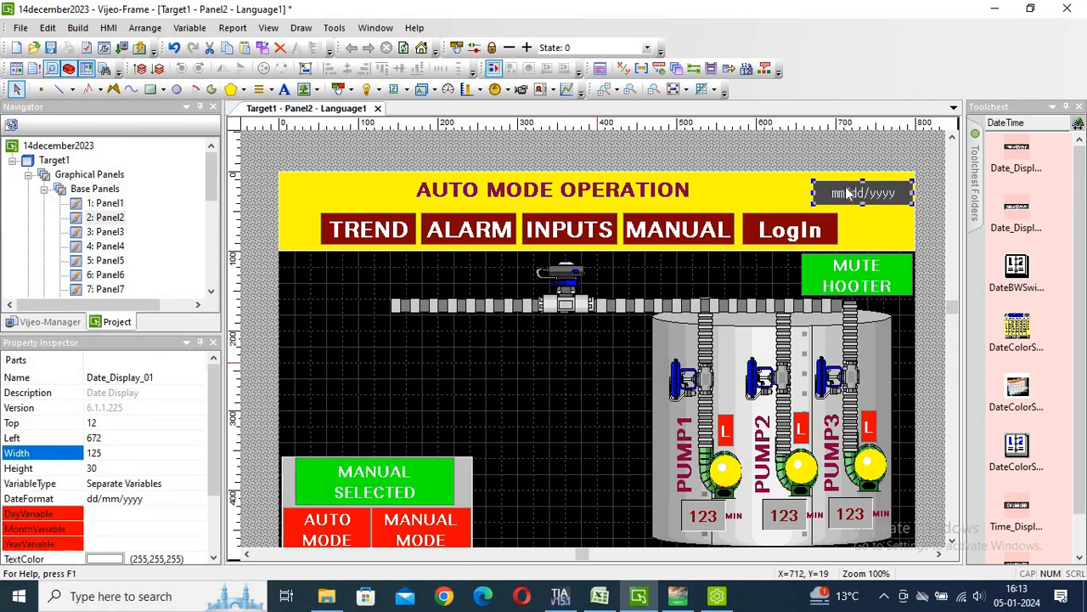
key("Up")
key("Up")
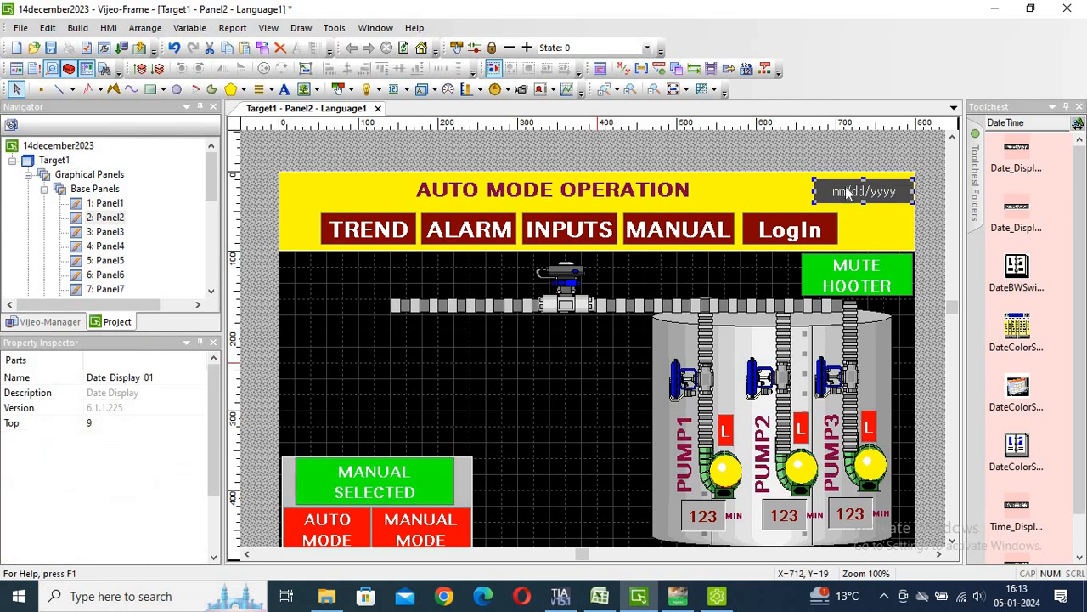
key("Left")
key("Left")
key("Left")
key("Left")
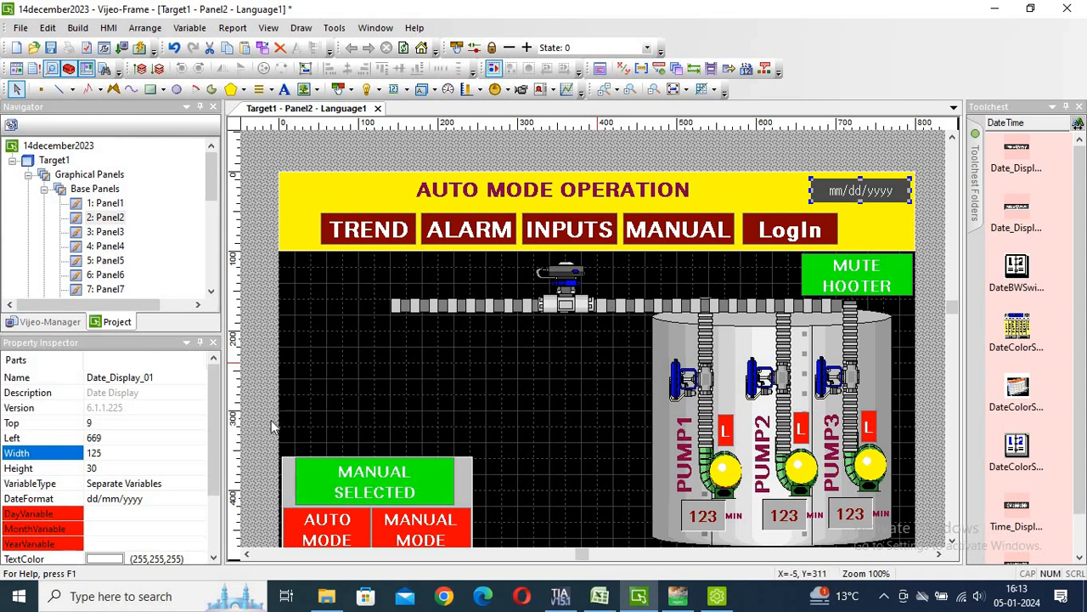
left_click_drag(215, 420, 217, 496)
scroll(216, 495, "down", 2)
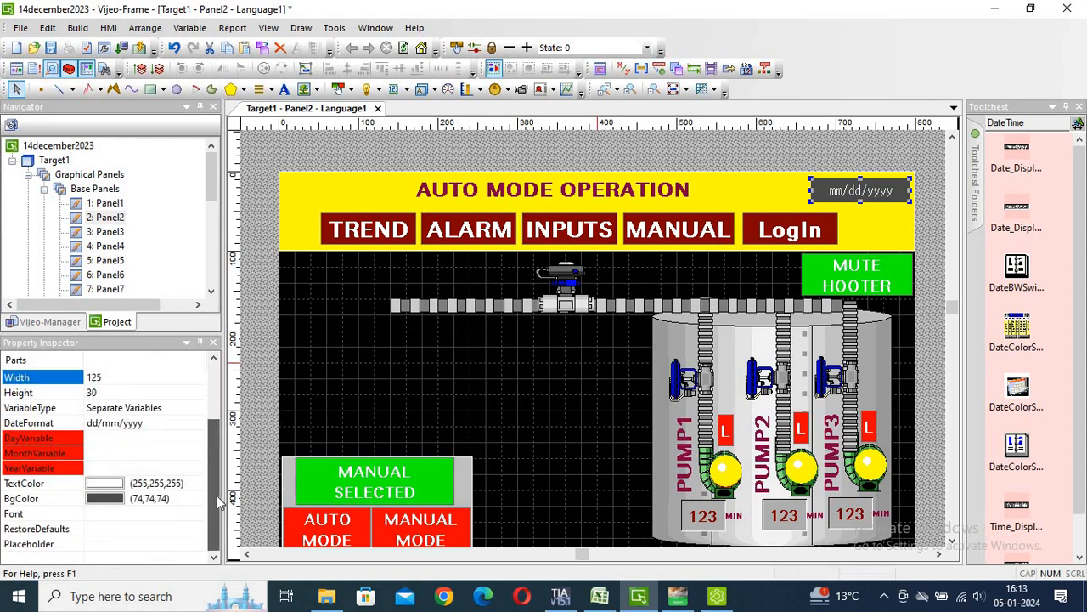
Set the date display's DateFormat to dd/mm/yyyy and VariableType to Separate Variables.
right_click(850, 191)
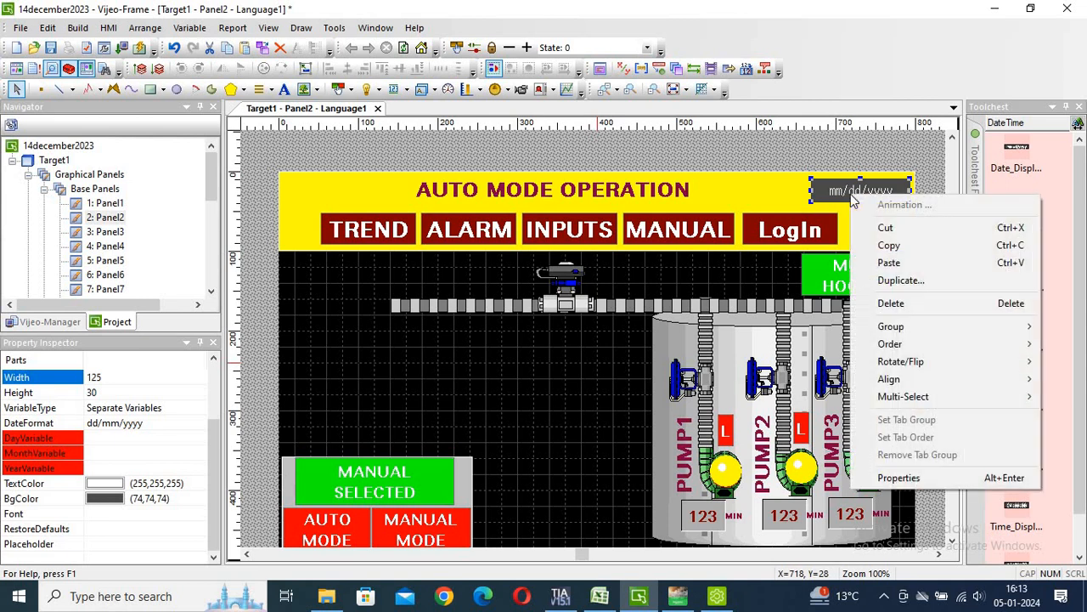
left_click(898, 478)
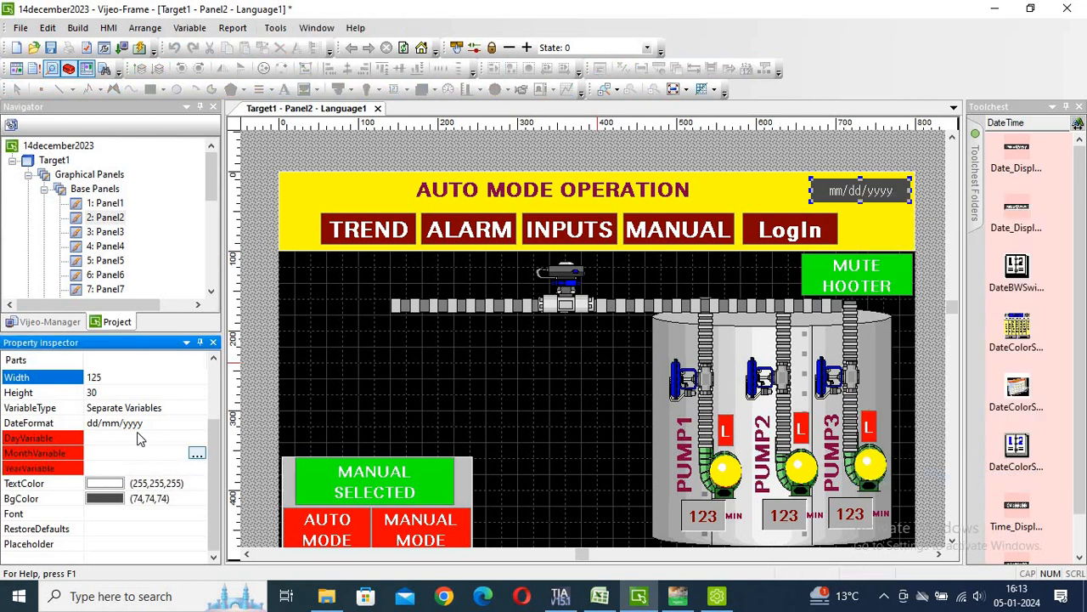
left_click(140, 423)
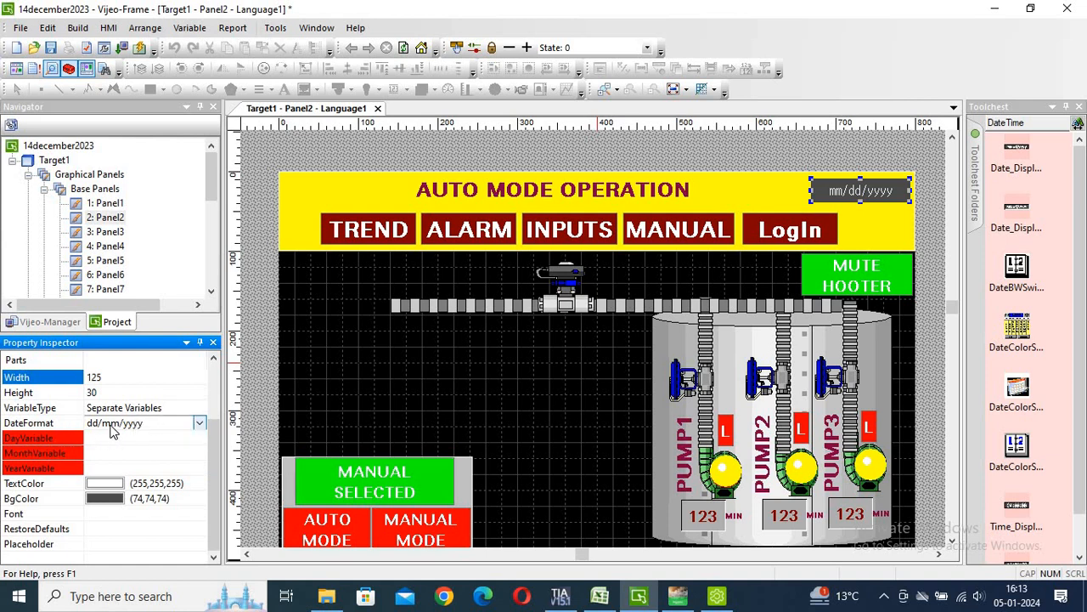
left_click(197, 427)
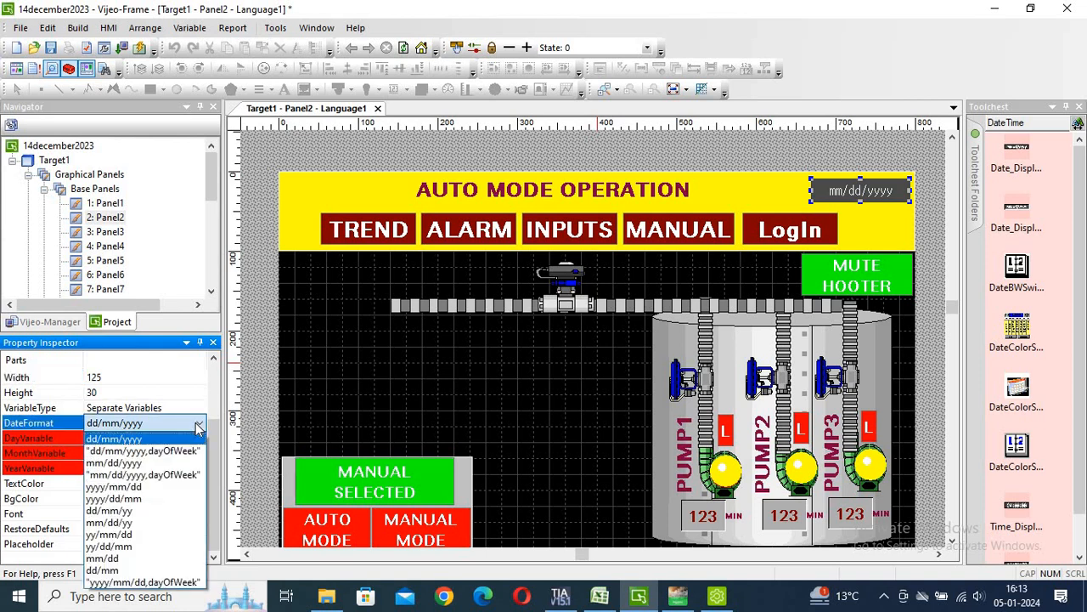
left_click(197, 427)
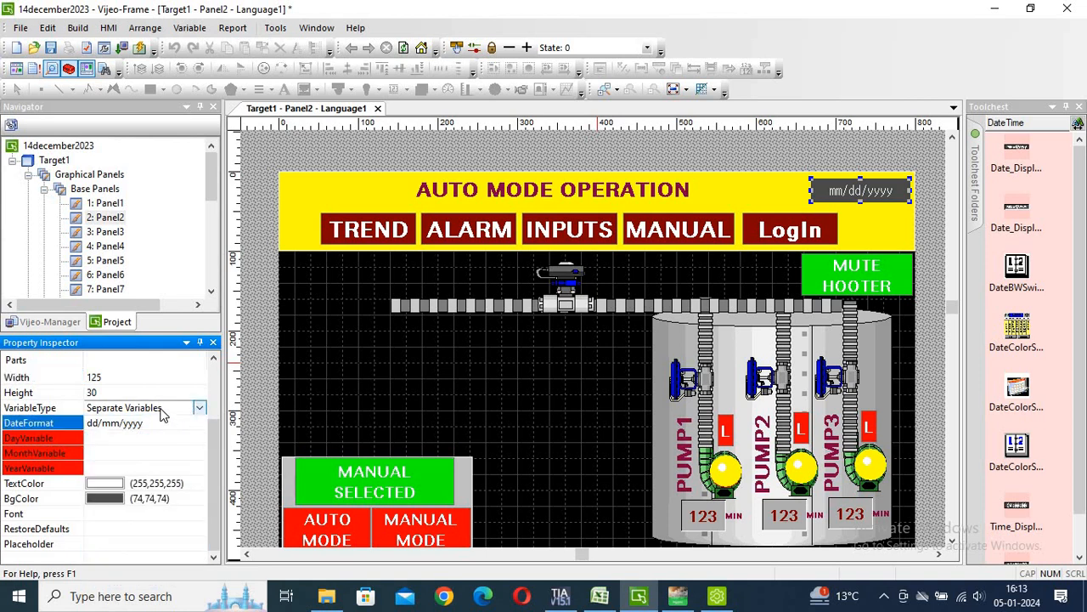
left_click(163, 411)
left_click(163, 411)
left_click(163, 411)
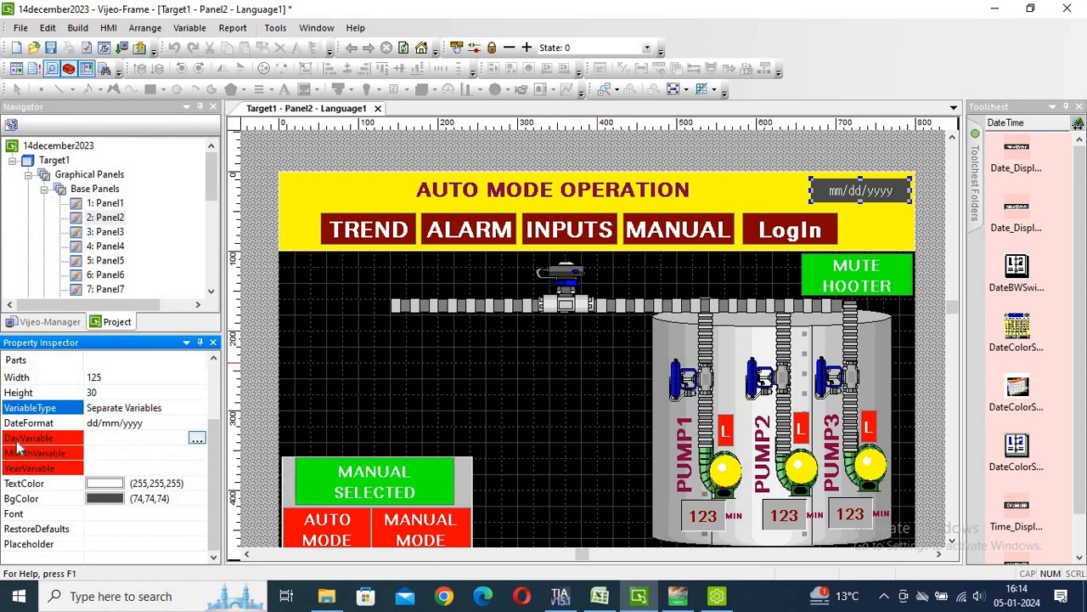
Start a new internal DINT variable, DINT01, for the date display's DayVariable.
left_click(196, 439)
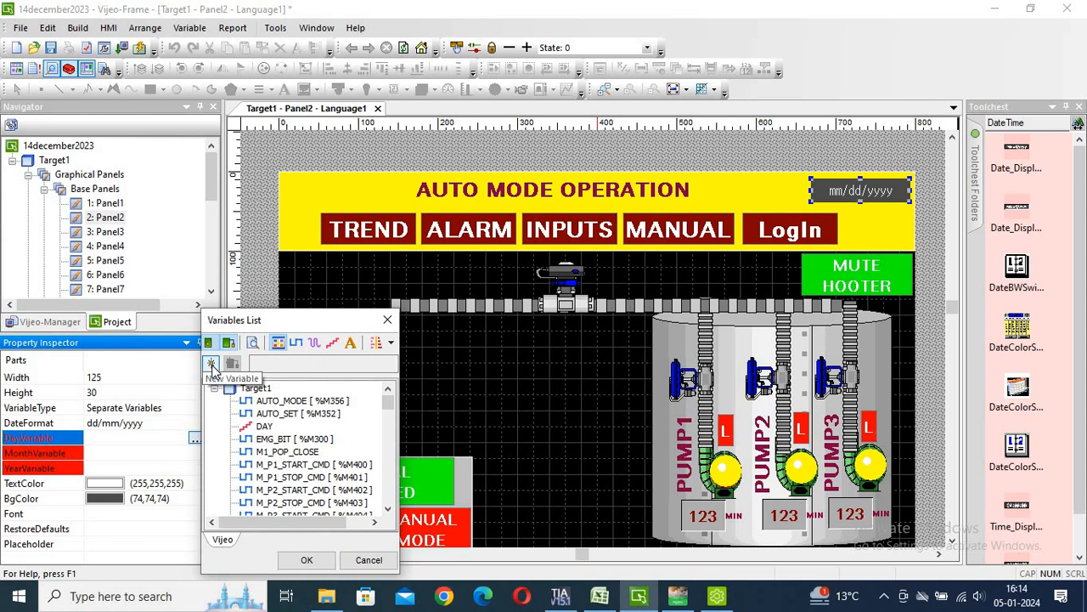
left_click(213, 365)
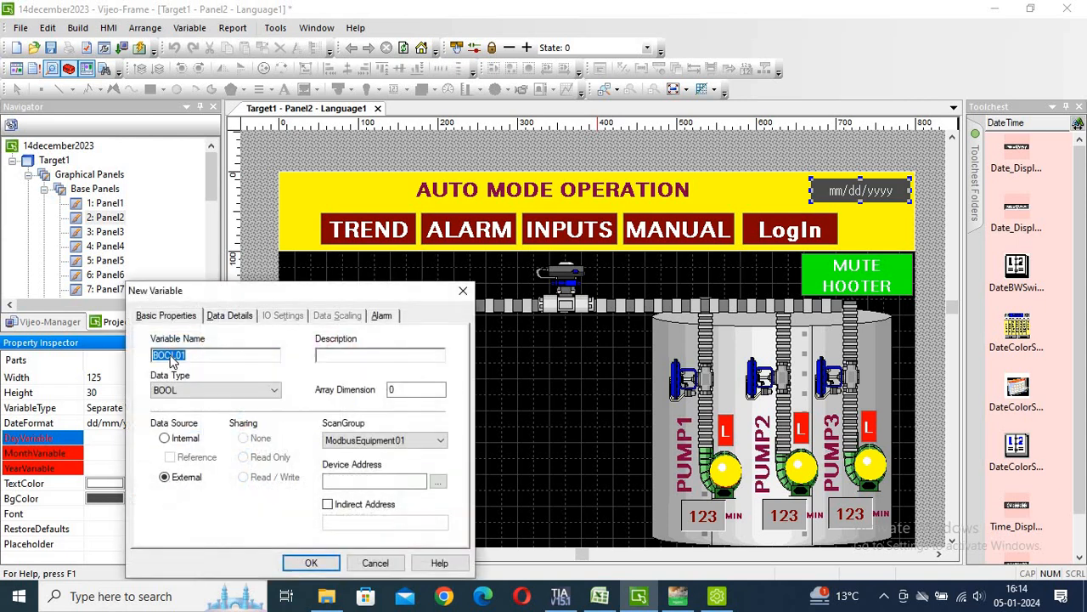
left_click(164, 439)
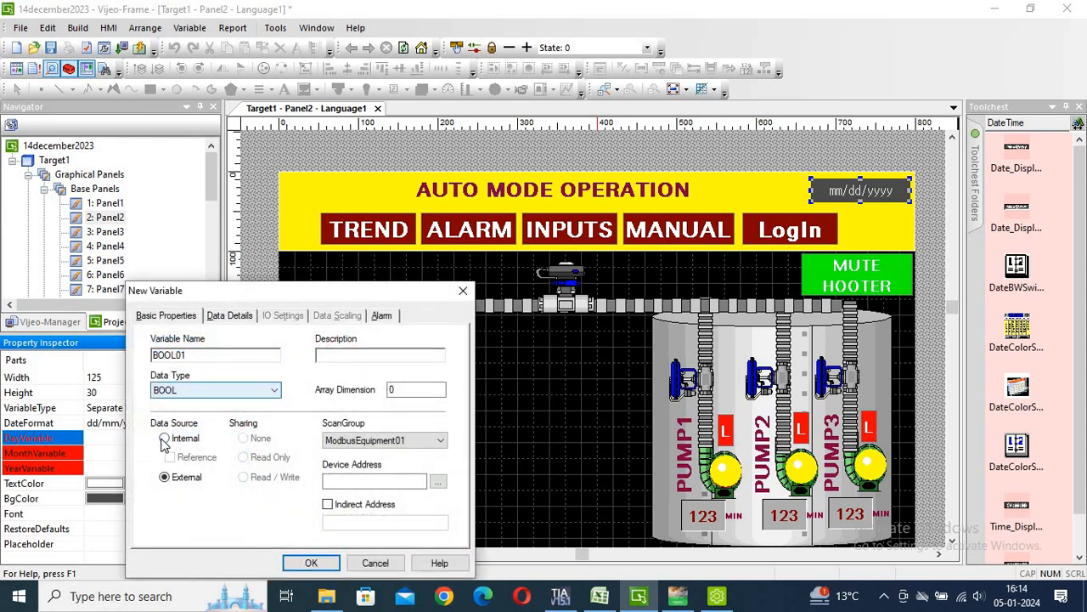
left_click(235, 393)
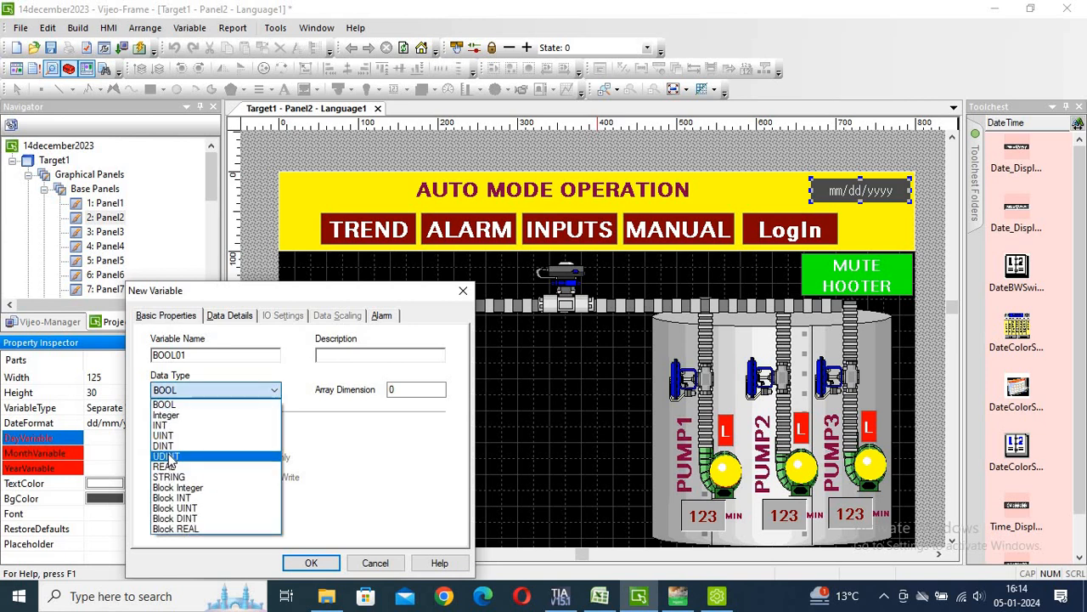
left_click(174, 446)
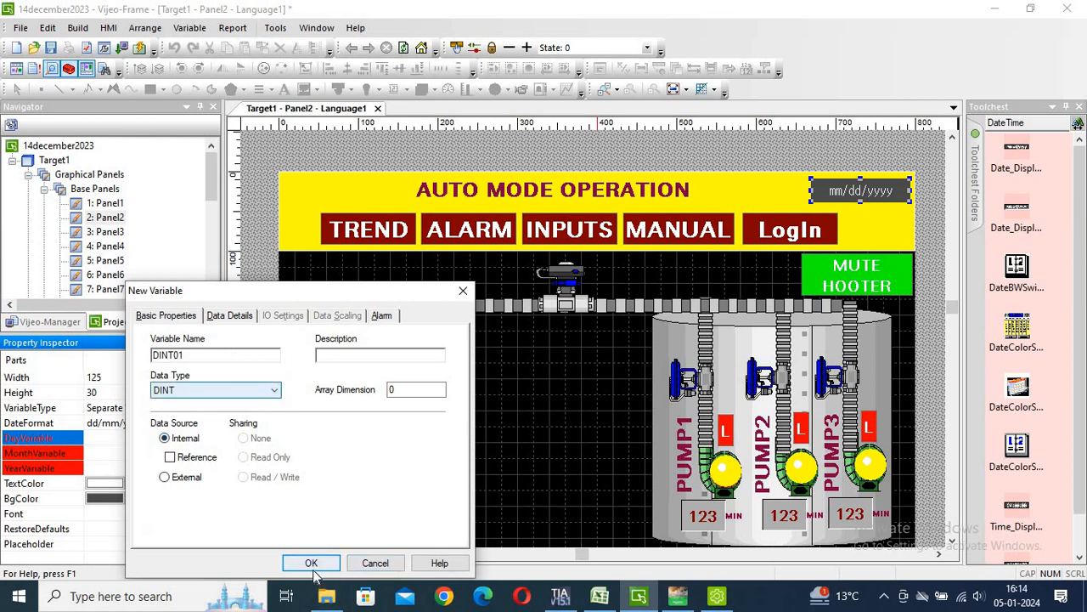
Cancel the new variable and set DayVariable to the existing DAY variable.
left_click(375, 563)
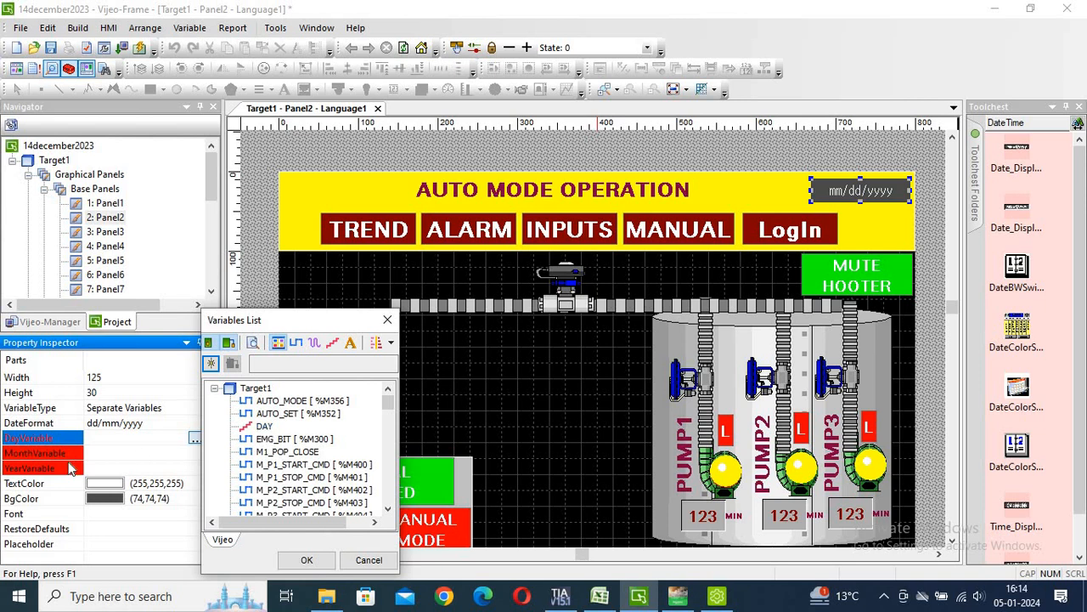
left_click(262, 427)
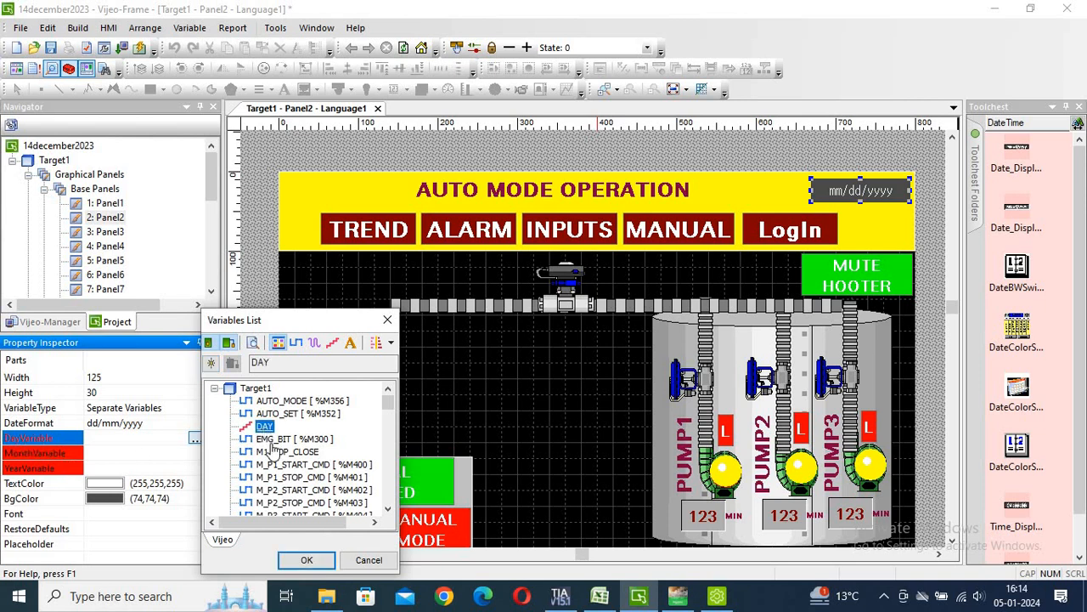
left_click(305, 563)
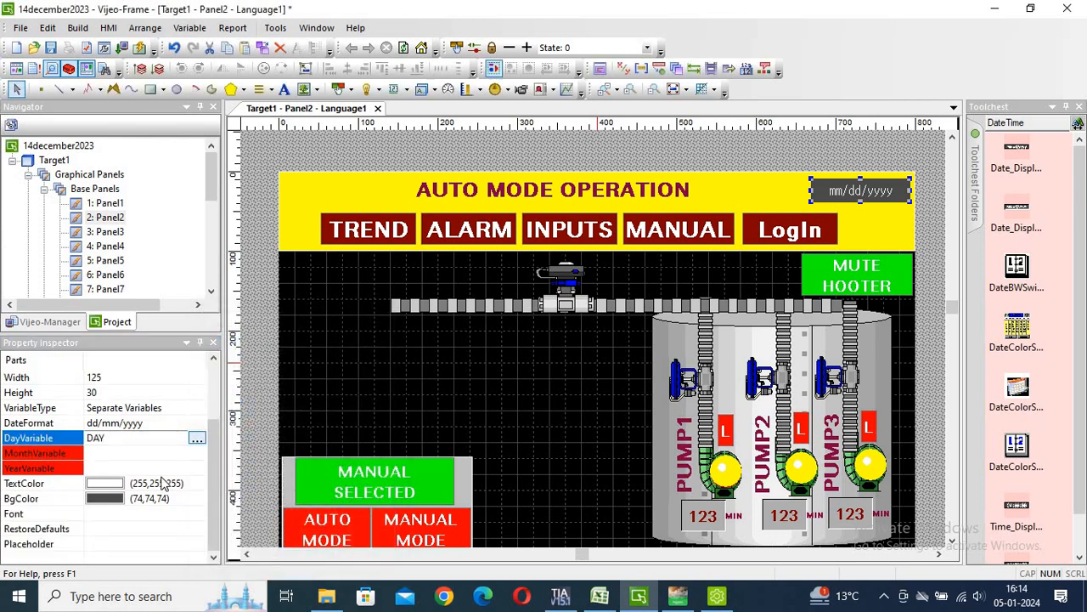
Set the date display's MonthVariable to MONTH.
left_click(108, 457)
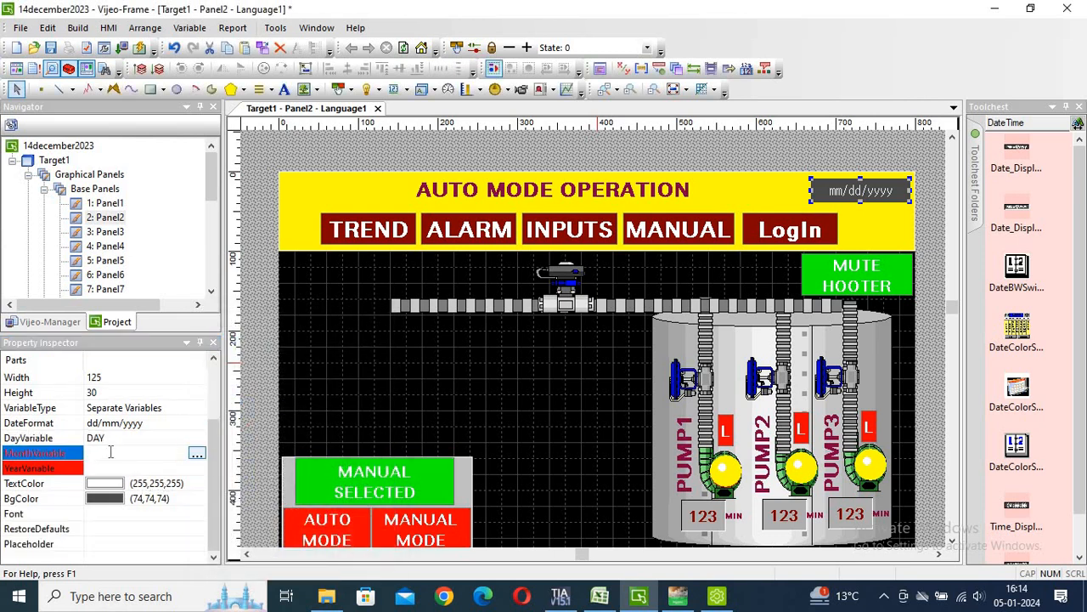
left_click(195, 452)
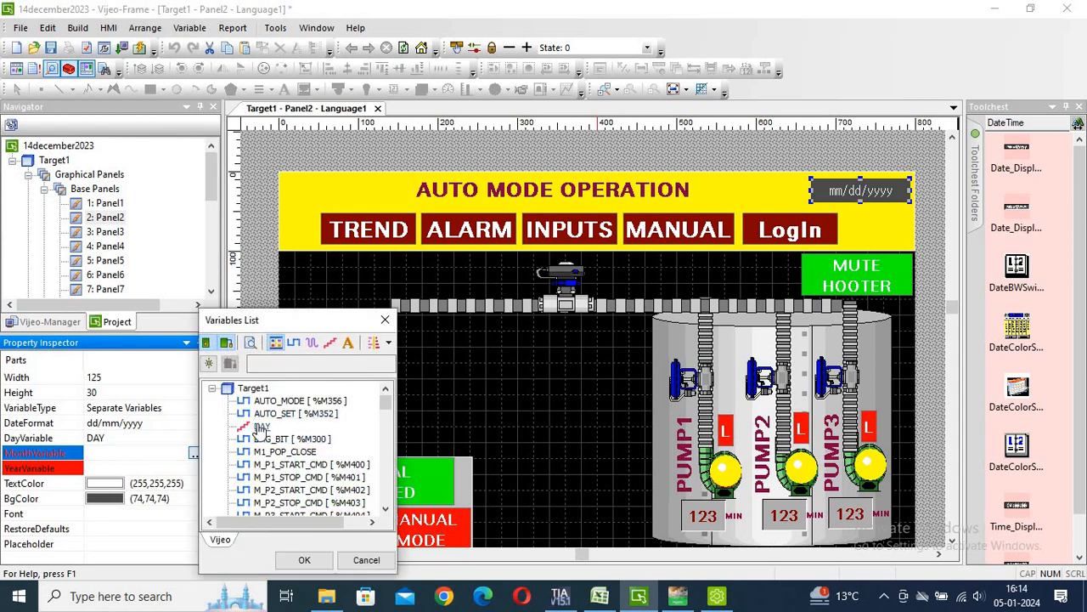
key("m")
key("Down")
key("Down")
key("Down")
key("Down")
key("Down")
key("Down")
key("Down")
key("Down")
key("Down")
key("Down")
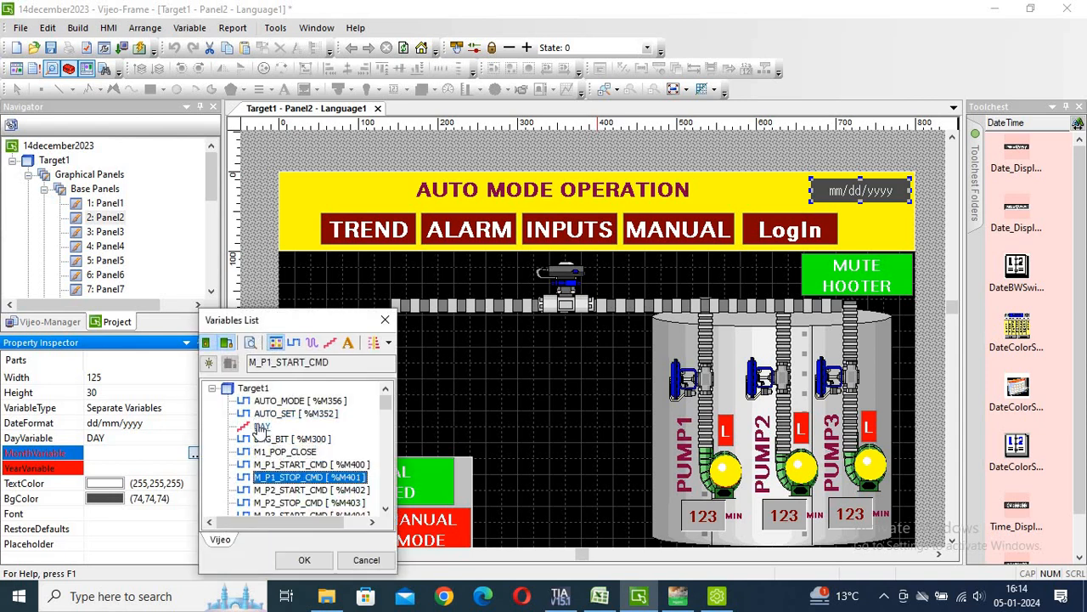
key("m")
key("m")
key("m")
key("m")
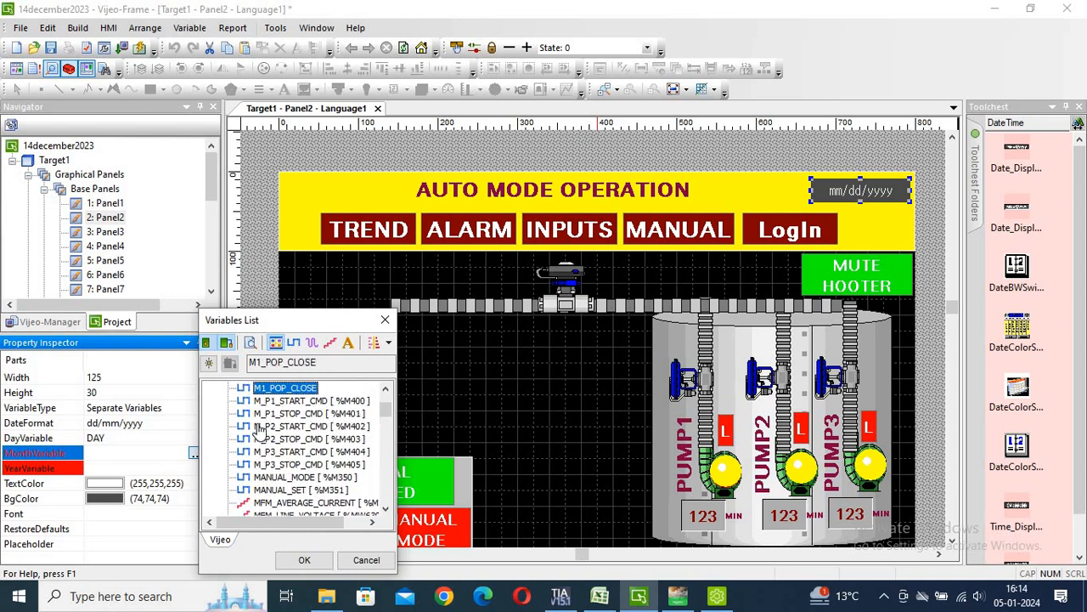
key("m")
key("m")
key("m")
key("m")
key("m")
key("m")
key("m")
key("m")
key("m")
key("m")
key("m")
key("m")
key("m")
key("m")
key("m")
key("m")
key("m")
key("m")
key("m")
key("m")
key("m")
key("m")
key("m")
key("m")
key("m")
key("m")
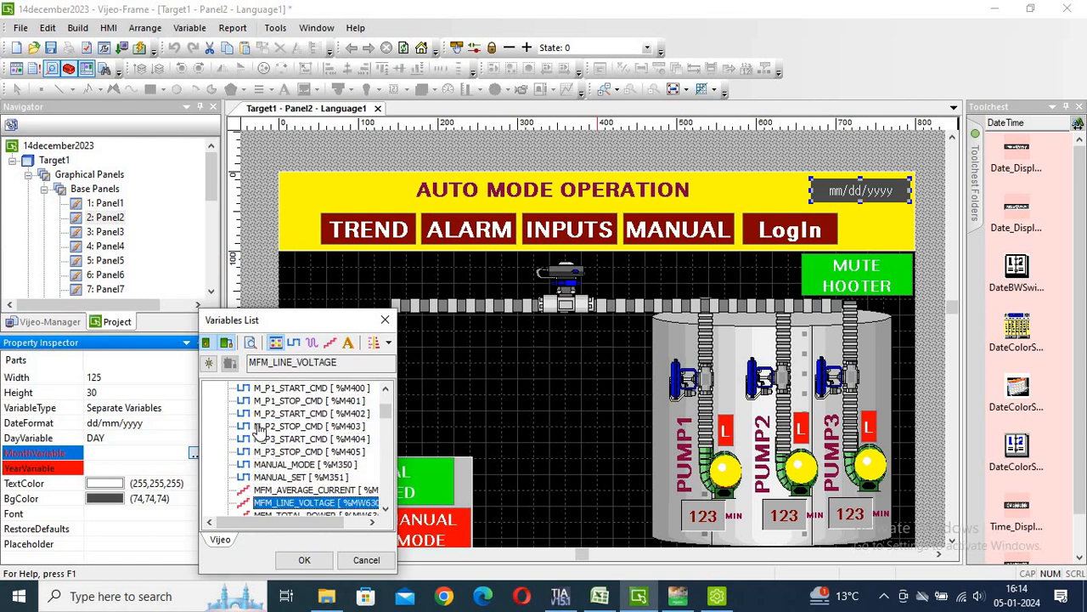
key("m")
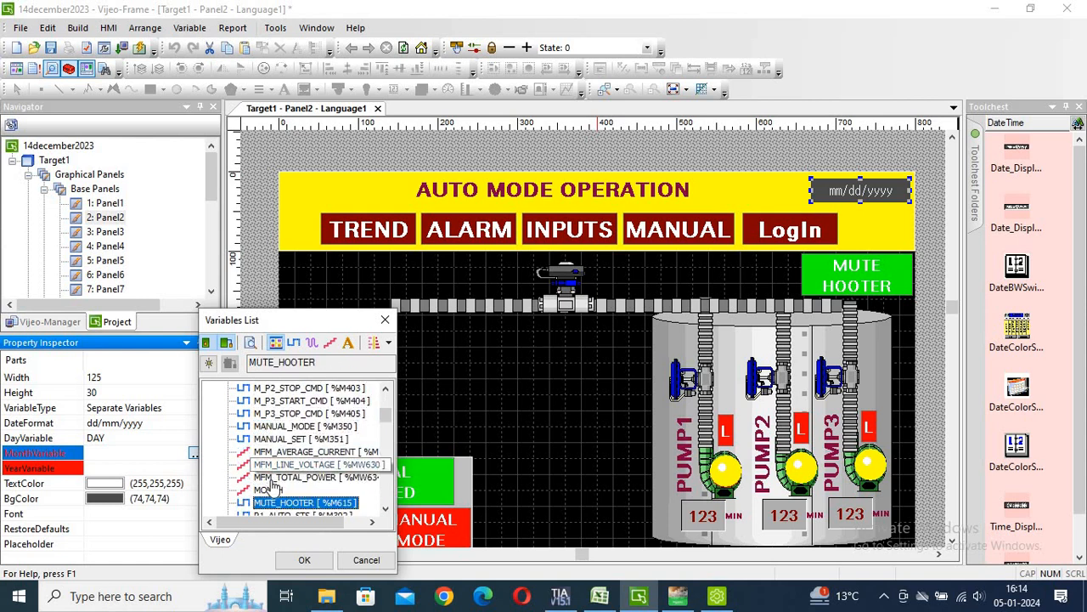
left_click(268, 490)
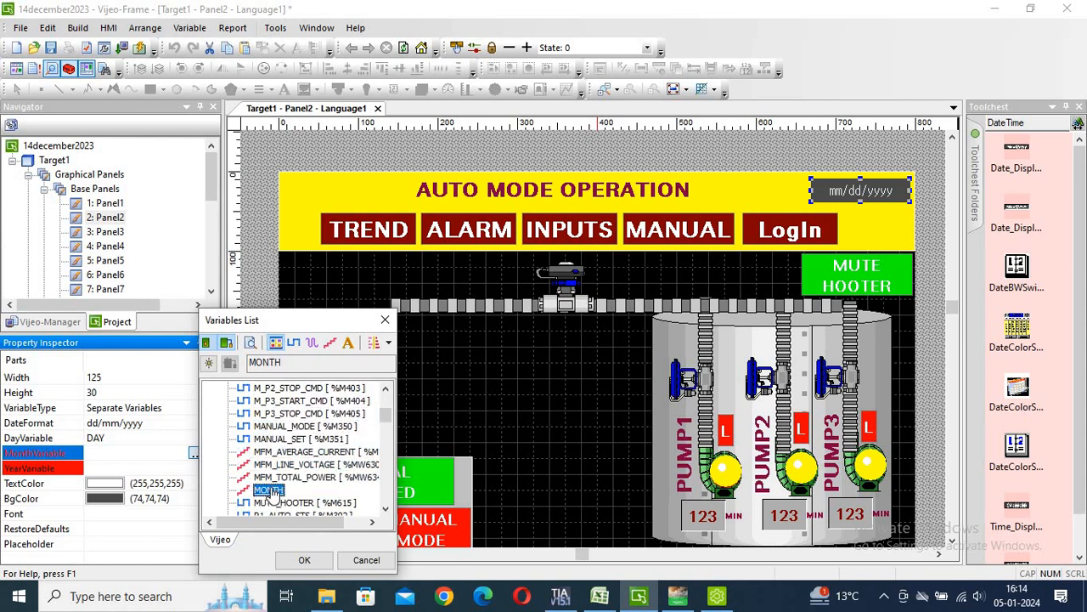
left_click(303, 560)
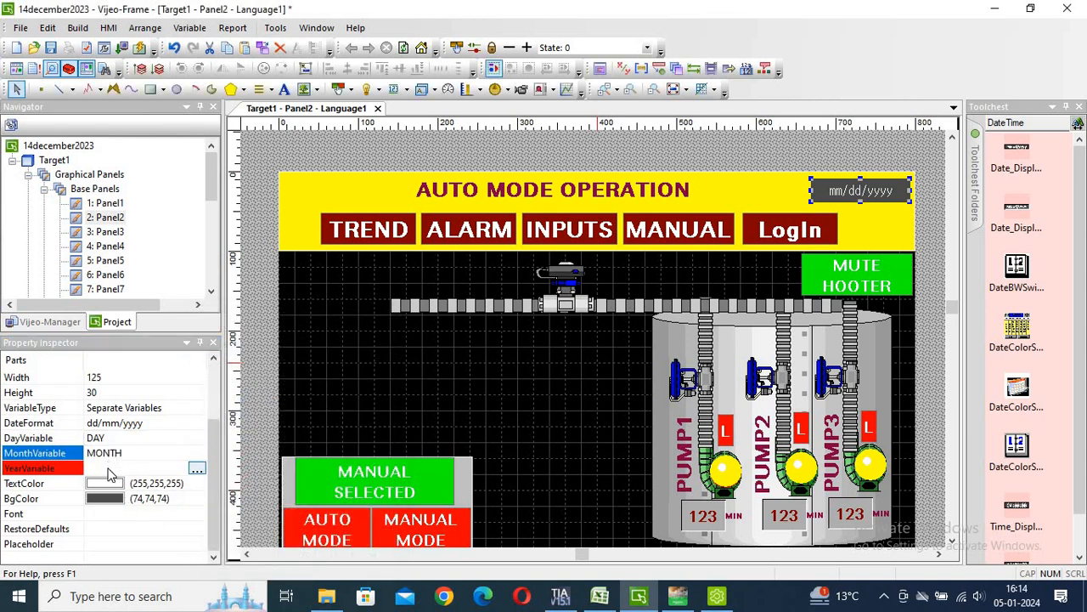
Set the date display's YearVariable to YEAR.
left_click(196, 469)
left_click(196, 470)
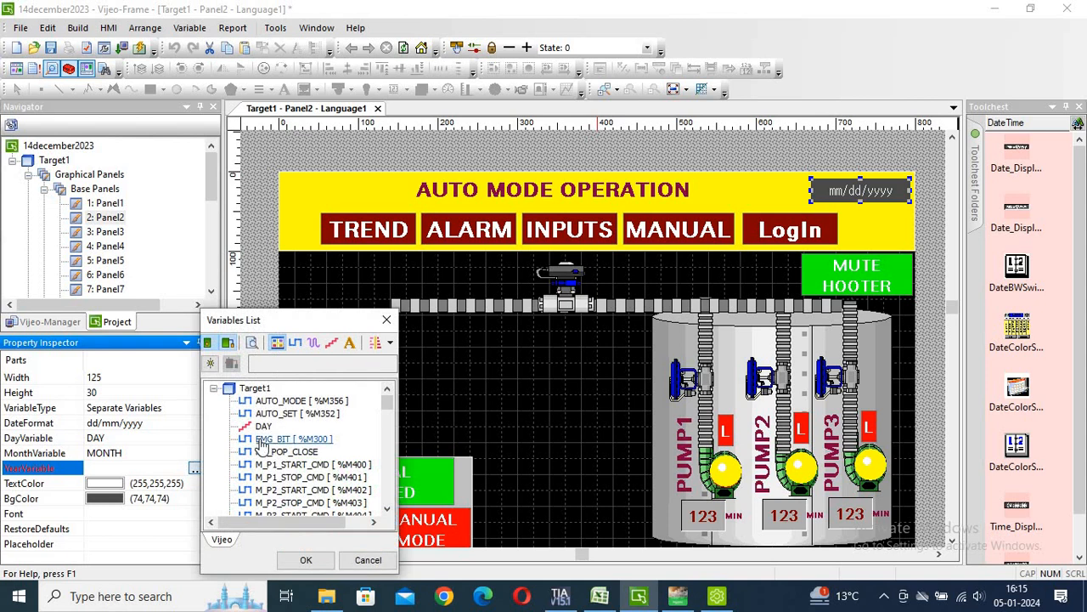
type("YEAR")
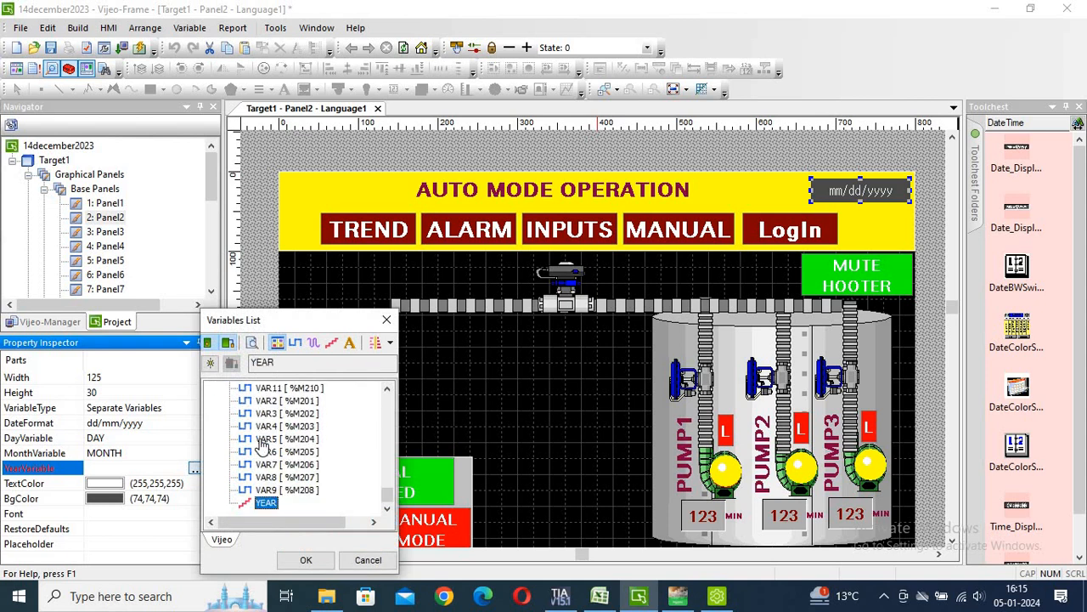
left_click(306, 559)
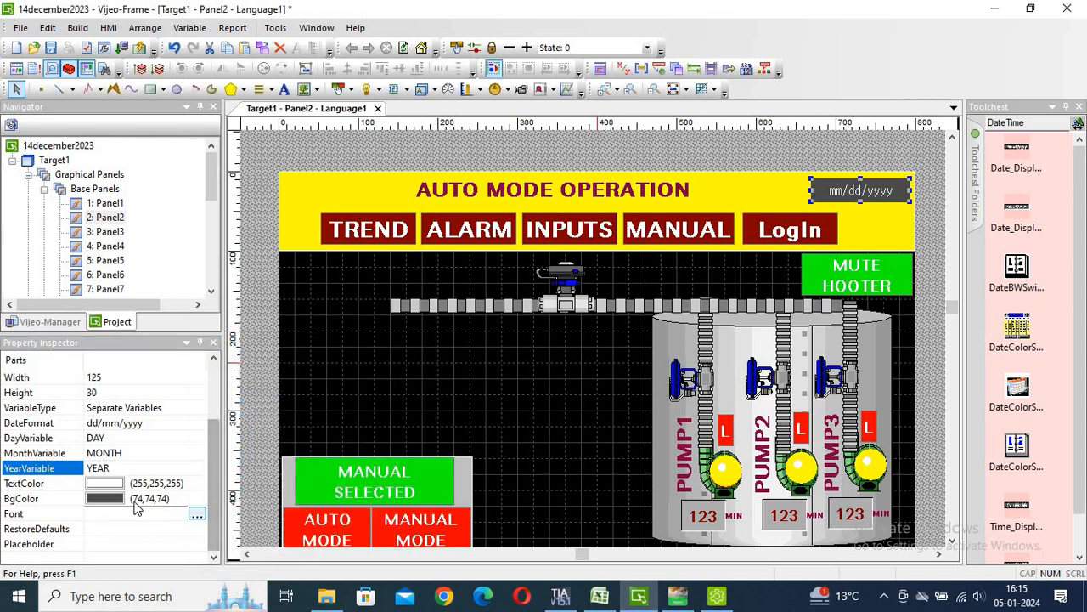
Make the date text red and the display background black (0,0,0).
left_click(114, 484)
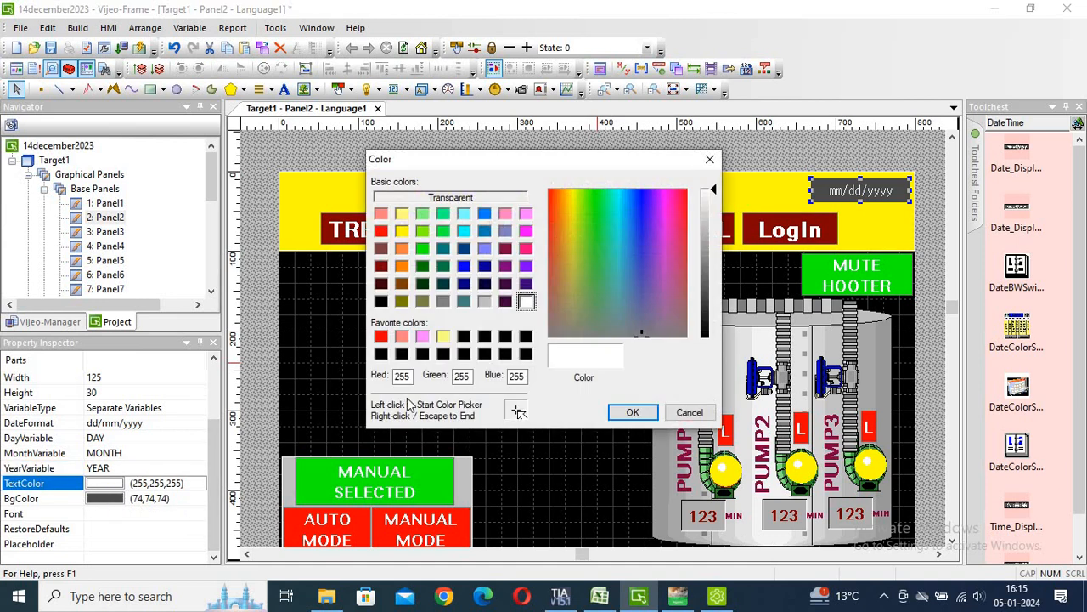
left_click(380, 232)
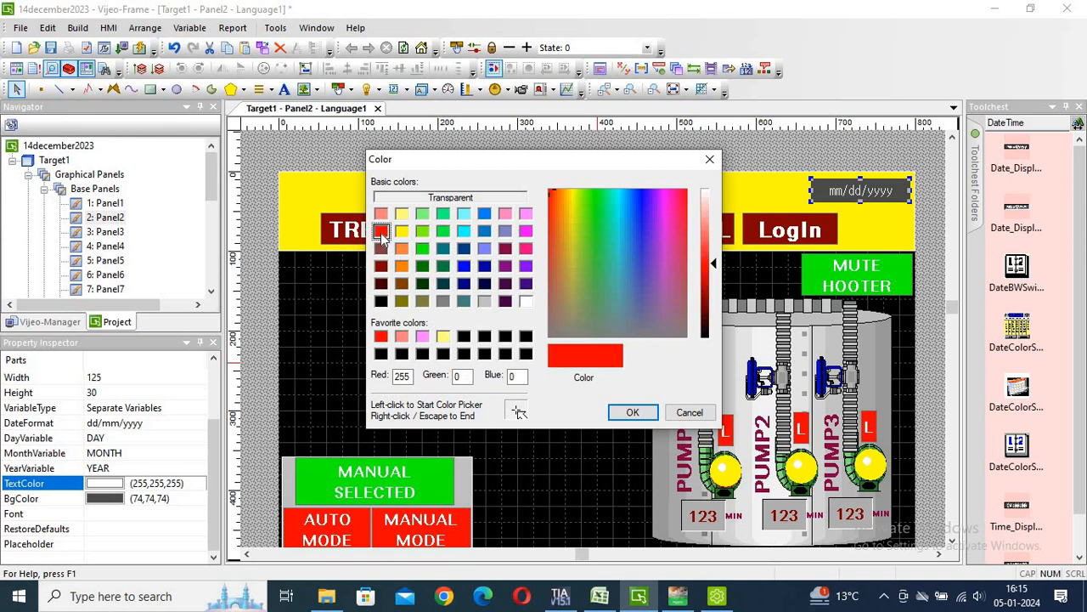
left_click(633, 413)
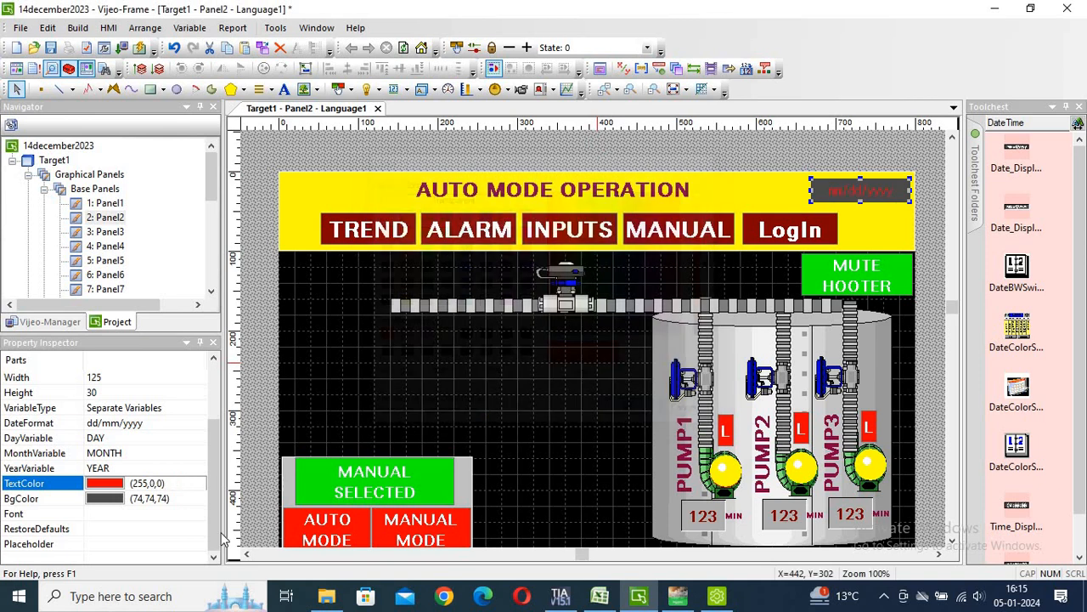
left_click(102, 499)
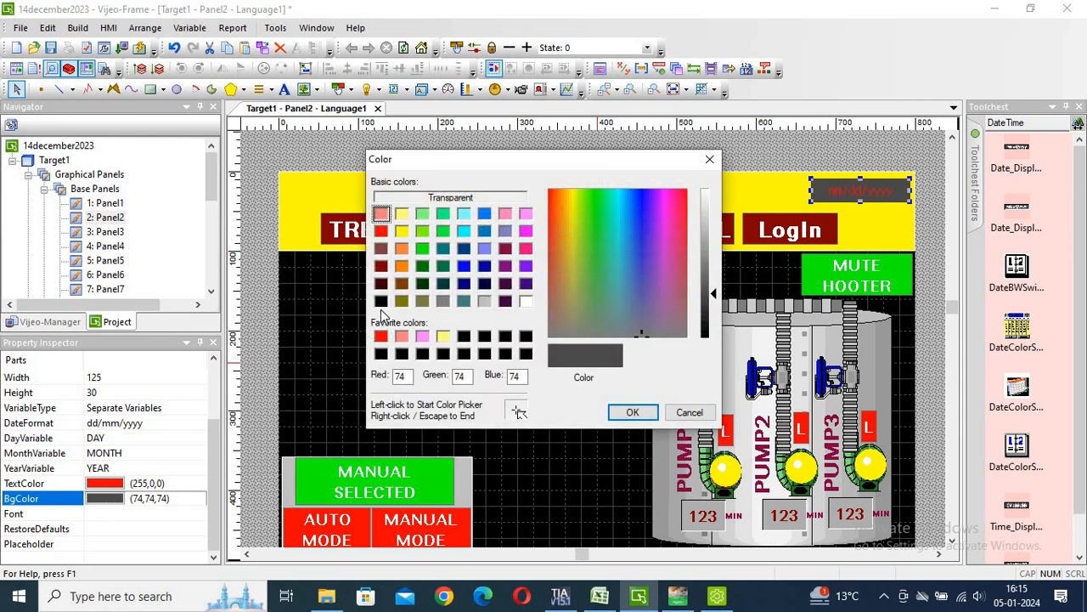
left_click(381, 301)
left_click(632, 412)
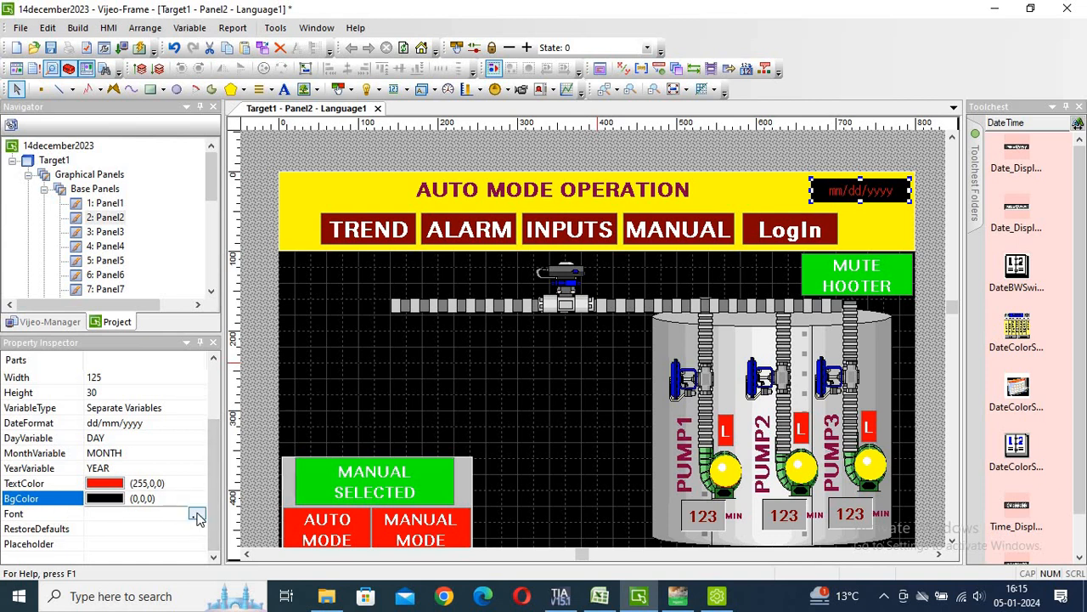
Set the date display font to Vijeo-S Hebrew, Bold, size 20.
left_click(196, 516)
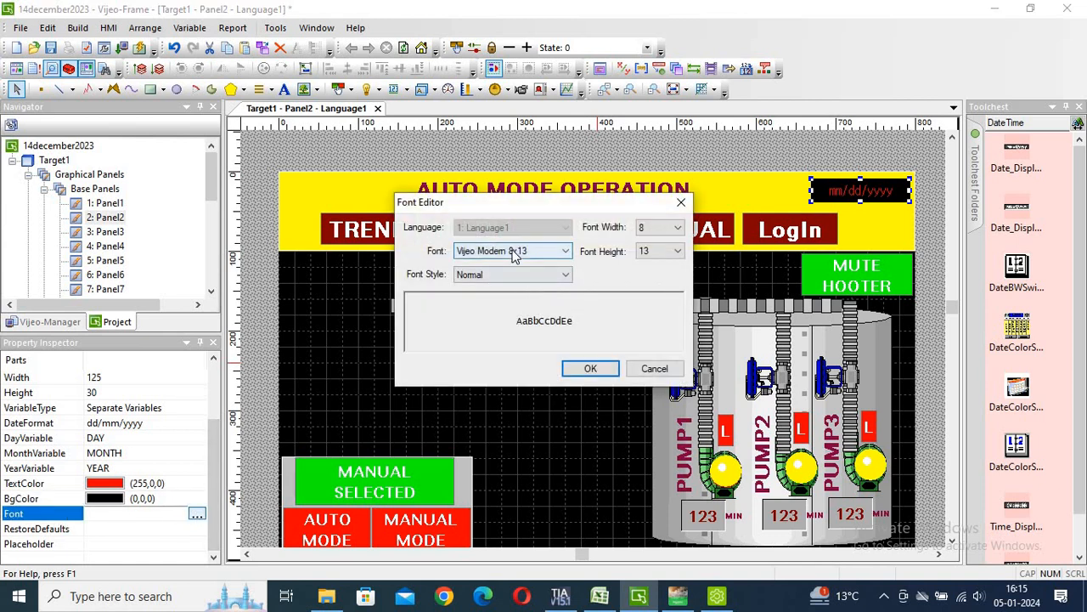
left_click(512, 253)
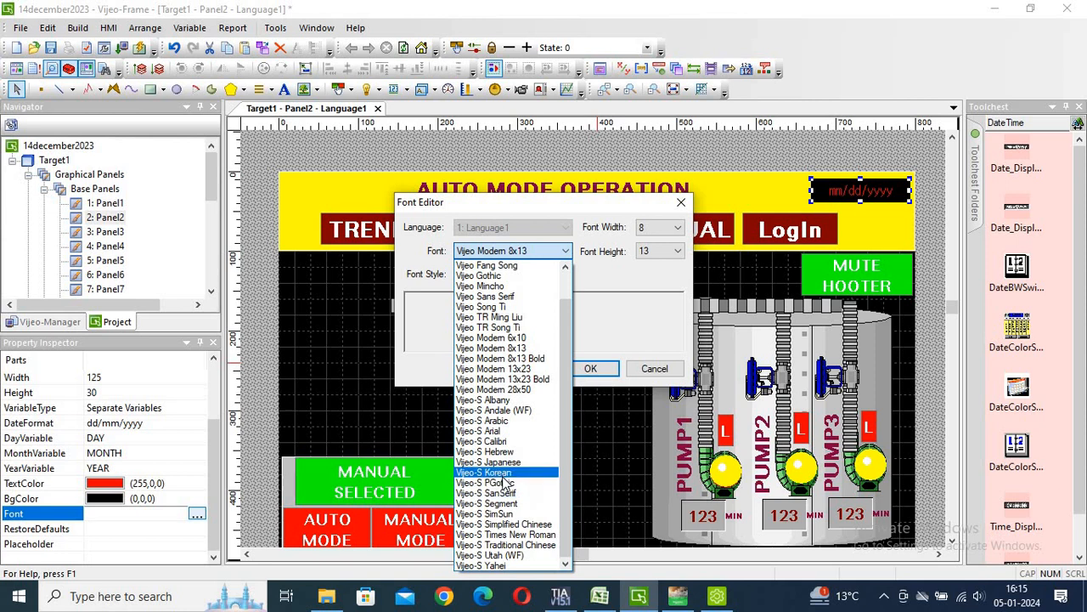
left_click(497, 453)
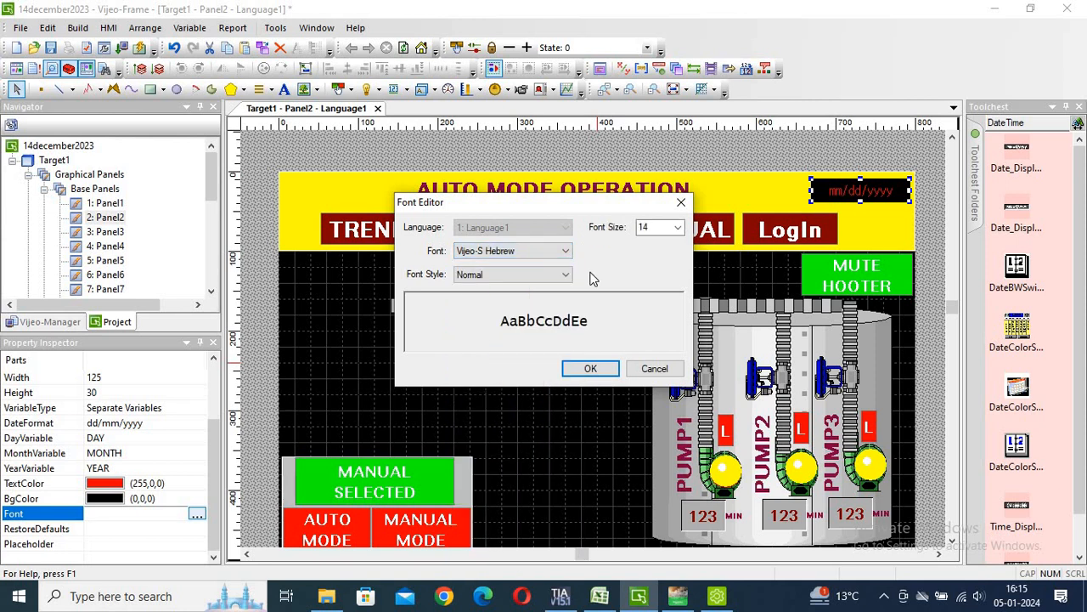
left_click(499, 275)
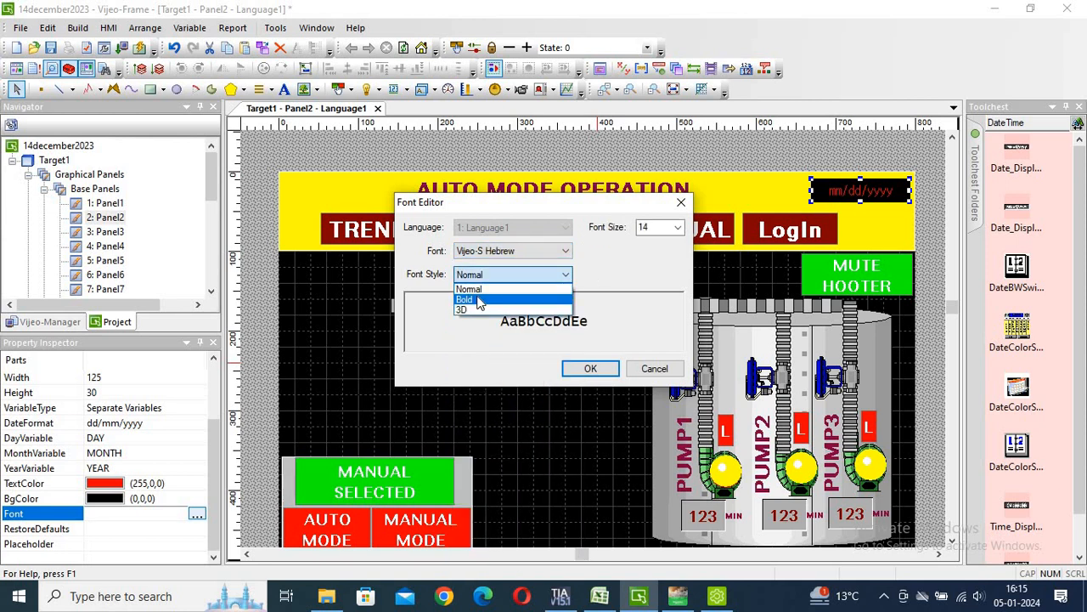
left_click(483, 300)
left_click(679, 228)
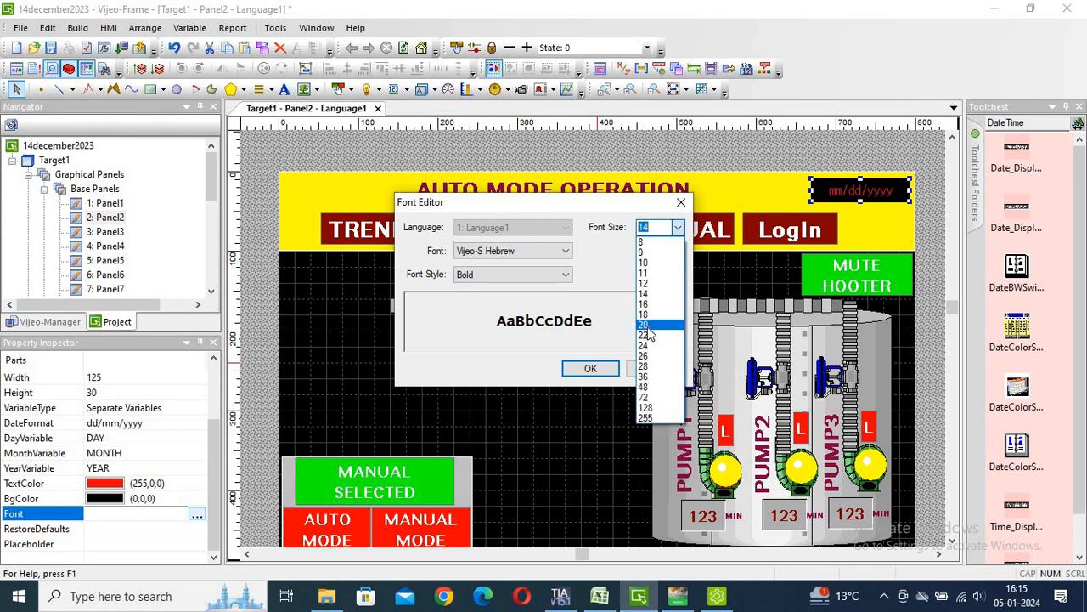
left_click(647, 327)
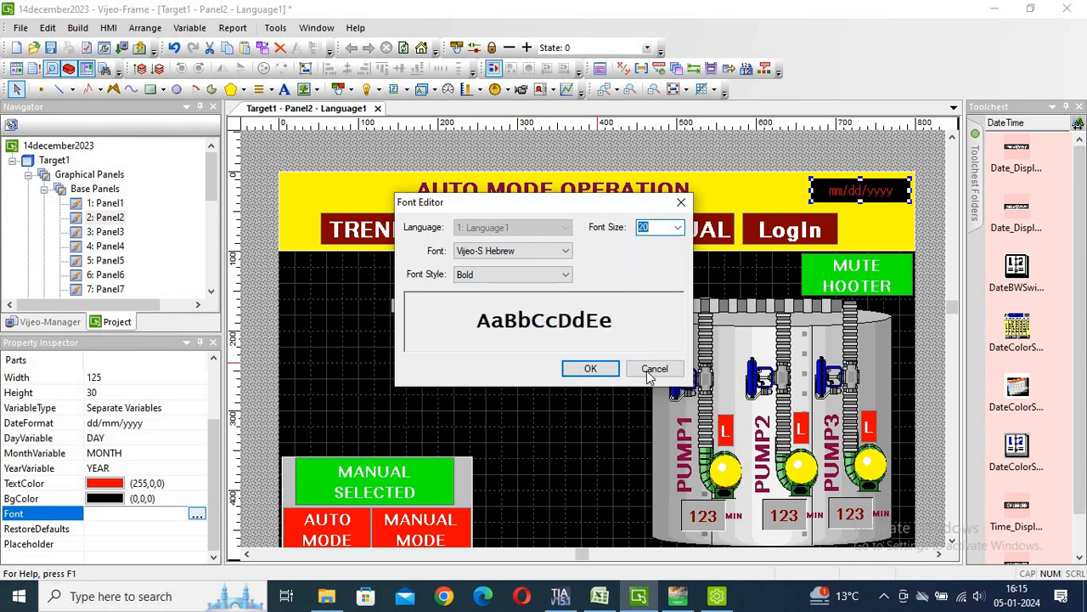
left_click(589, 370)
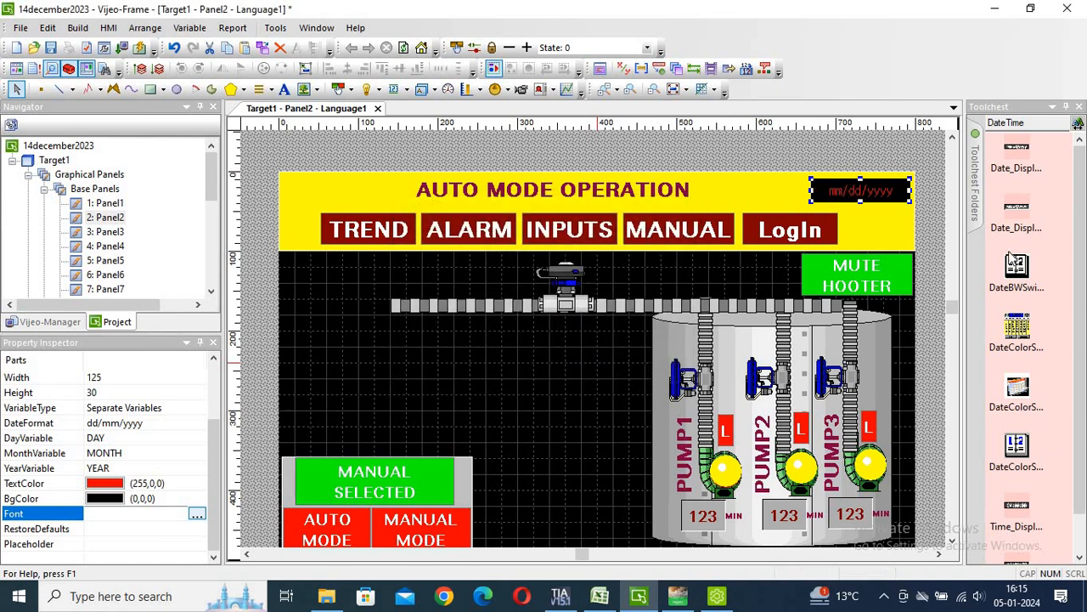
Place a DateColorSwitch just left of the date display at Top 0, Left 628.
left_click_drag(1015, 335, 570, 365)
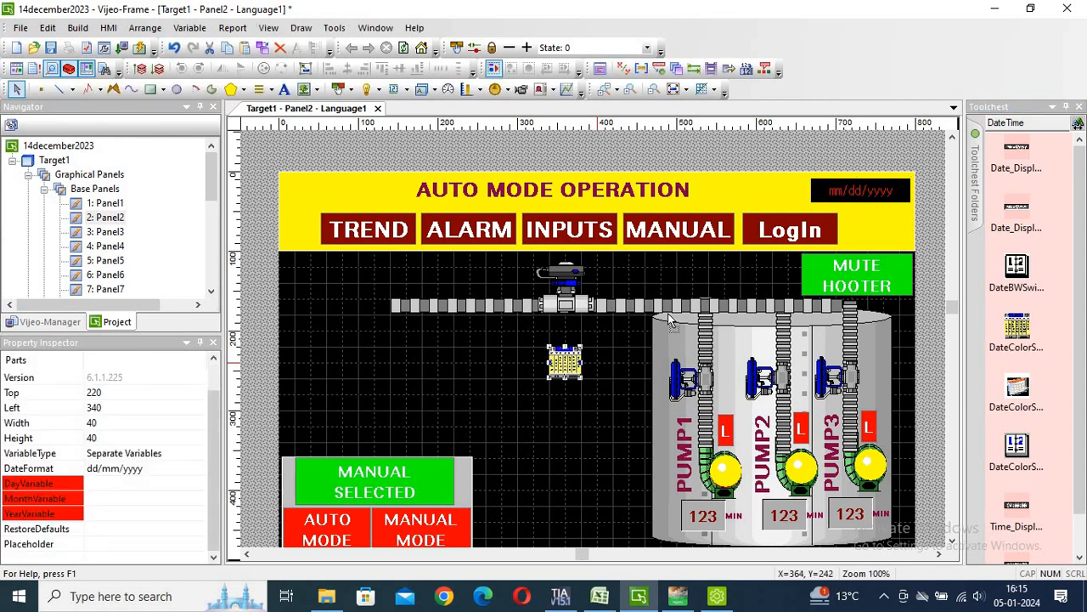
left_click_drag(757, 172, 796, 189)
key("Right")
key("Right")
key("Right")
key("Right")
key("Right")
key("Right")
key("Right")
key("Right")
key("Right")
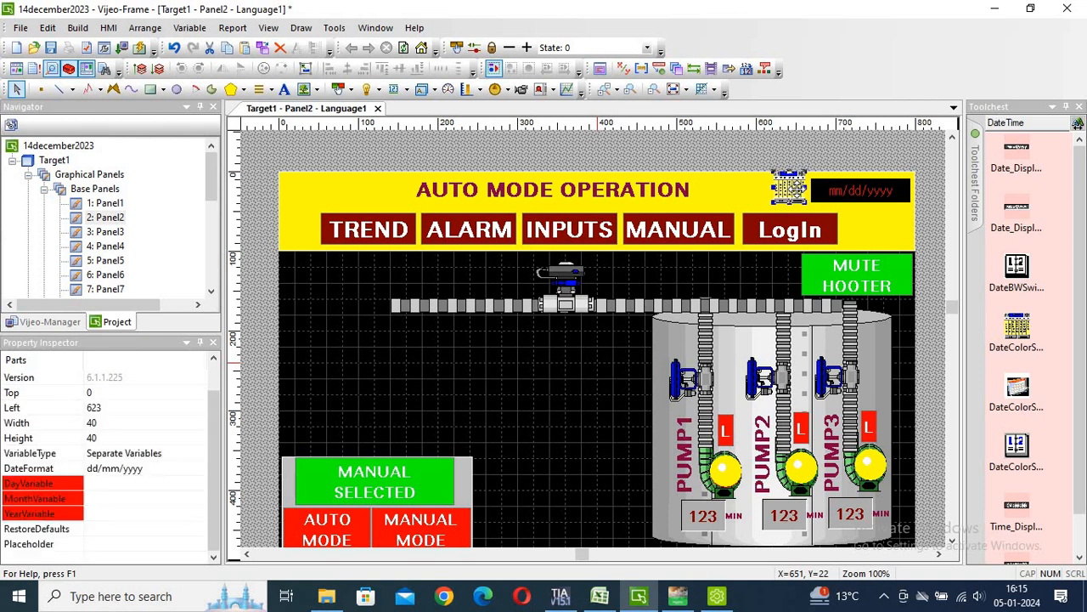
key("Left")
Size the date switch to Width 30 and Height 30.
left_click(96, 423)
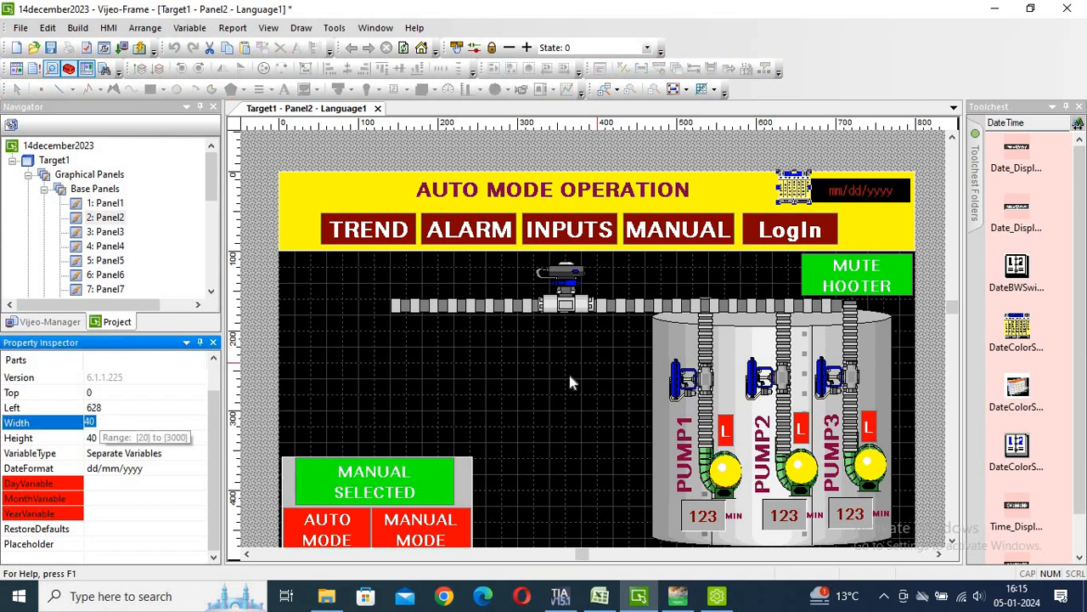
left_click(828, 190)
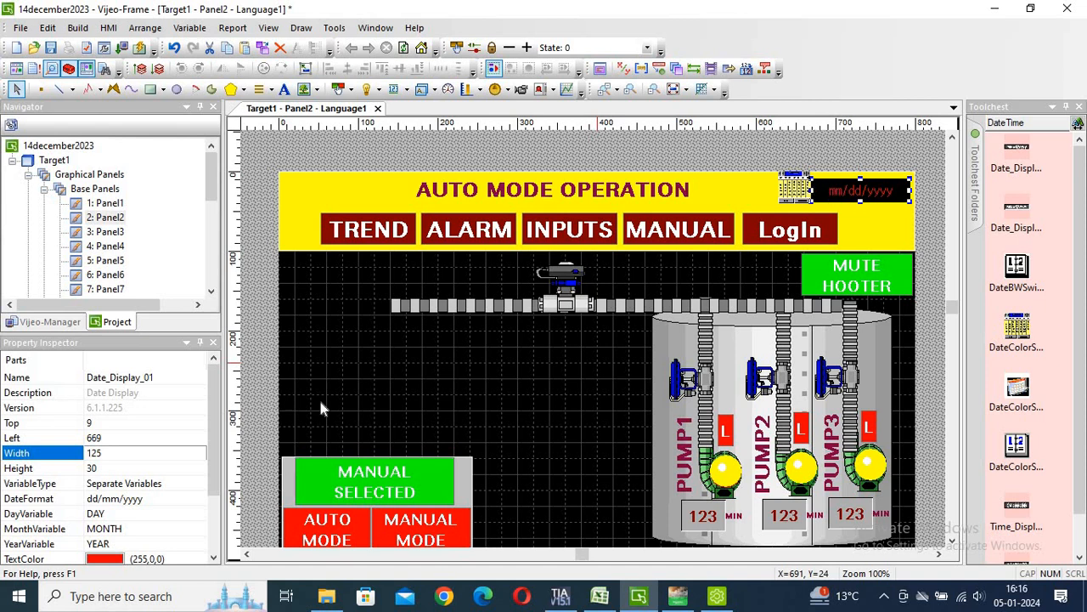
left_click(794, 188)
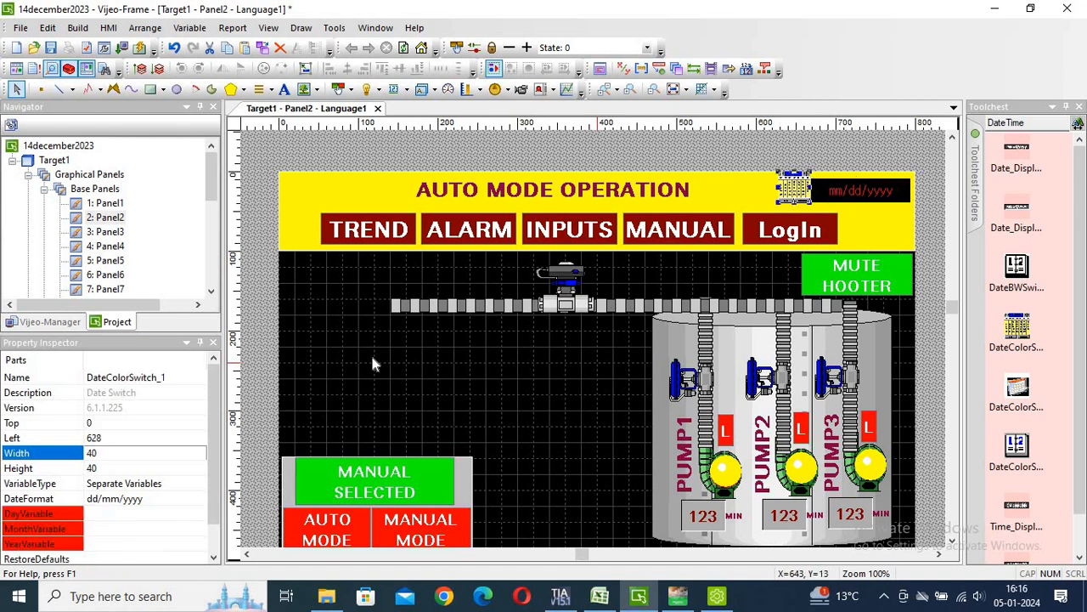
left_click(102, 453)
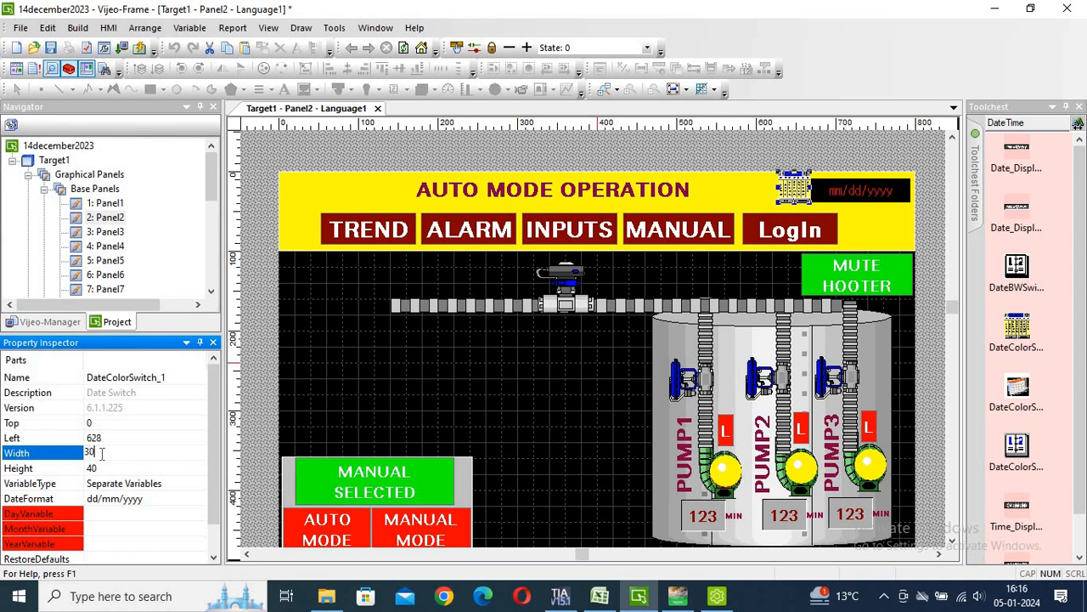
left_click(105, 468)
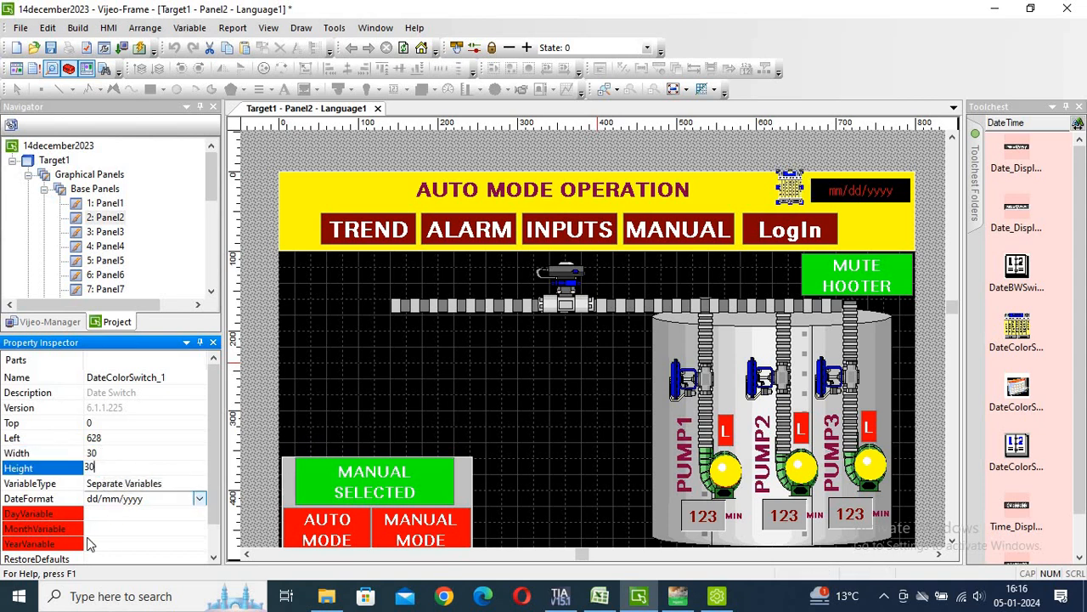
left_click(104, 513)
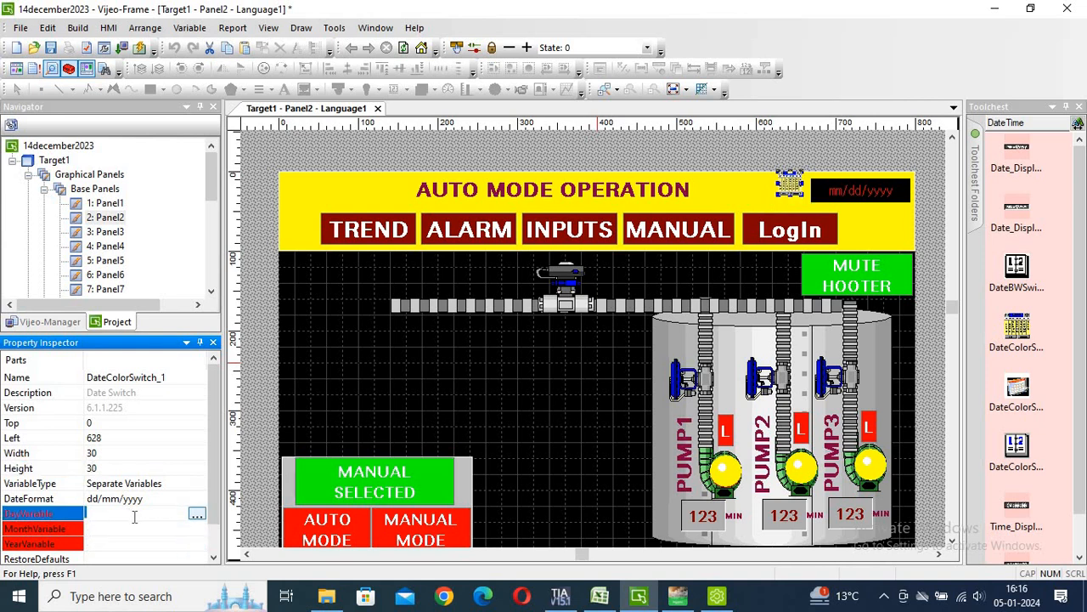
left_click(197, 513)
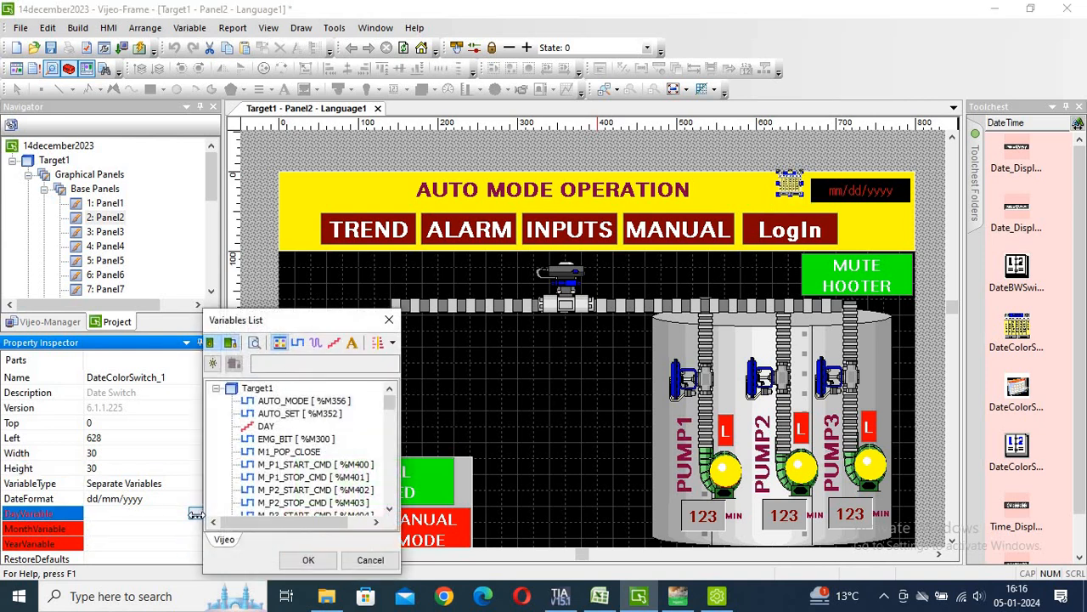
Link the date switch's DayVariable to DAY and MonthVariable to MONTH.
left_click(266, 426)
key("Return")
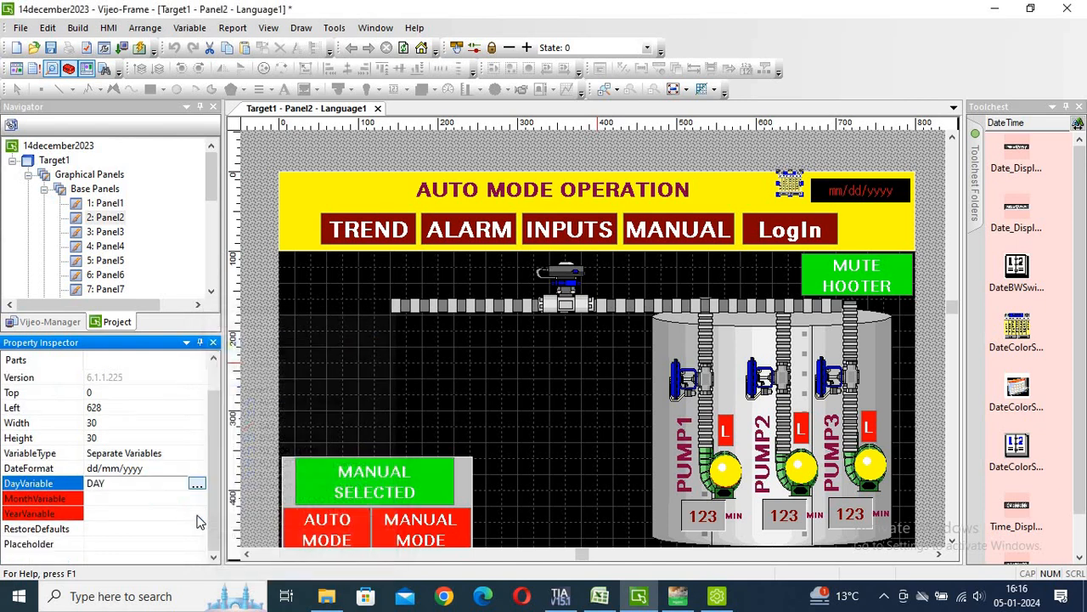
left_click(139, 497)
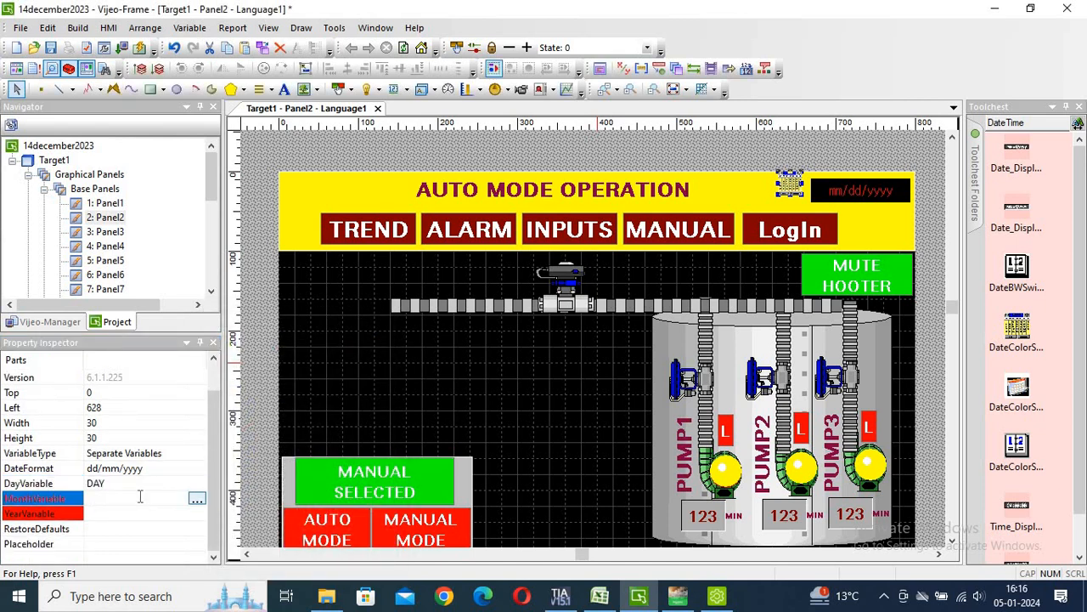
left_click(197, 502)
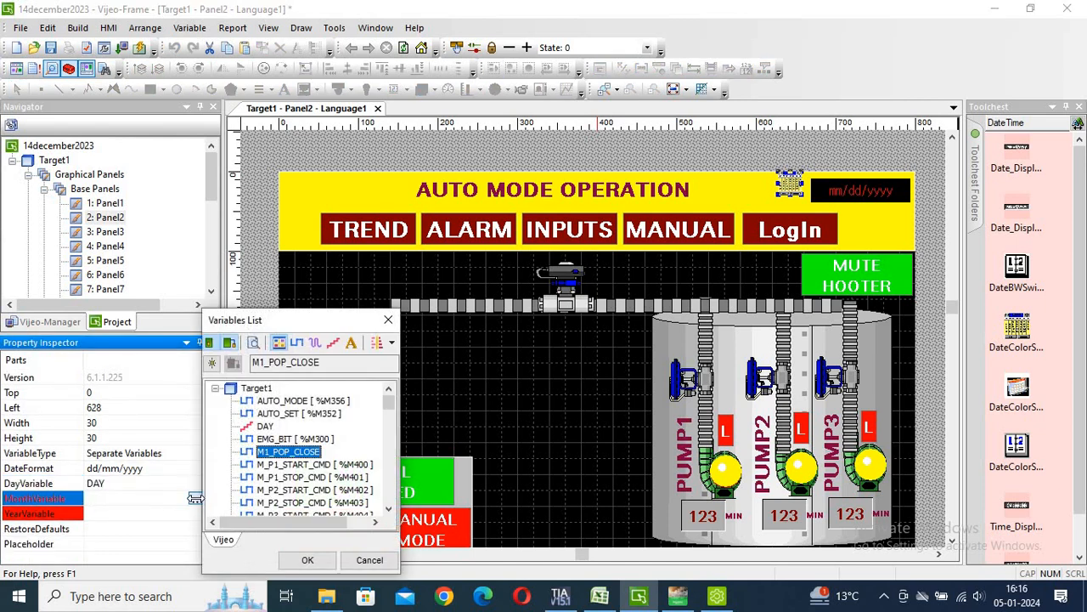
key("Down")
key("Down")
key("Down")
key("Down")
key("Down")
key("Down")
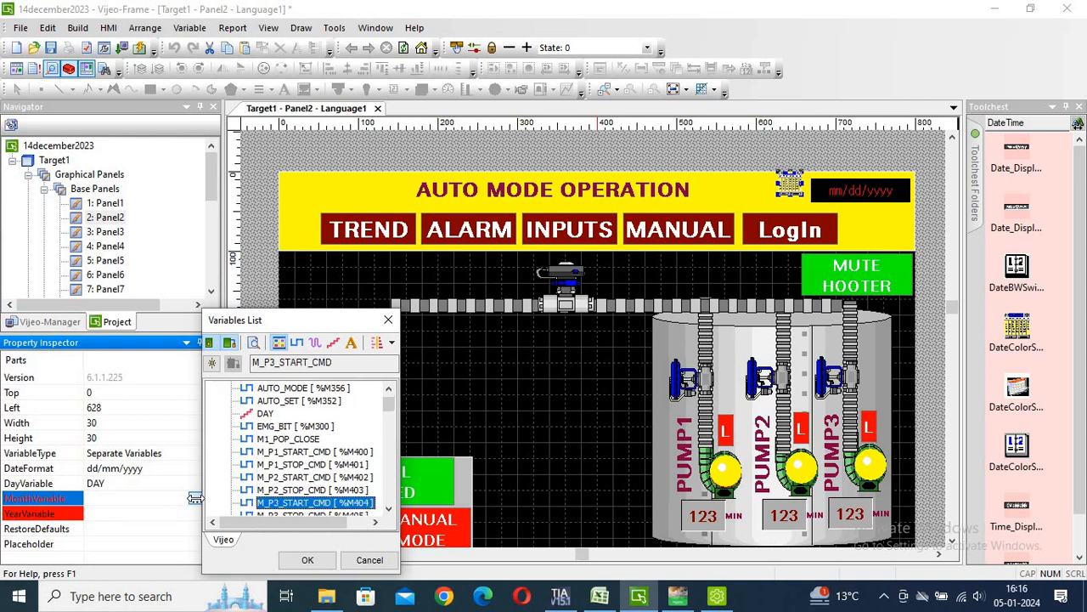
key("Down")
key("Down")
key("Down")
key("Down")
key("Down")
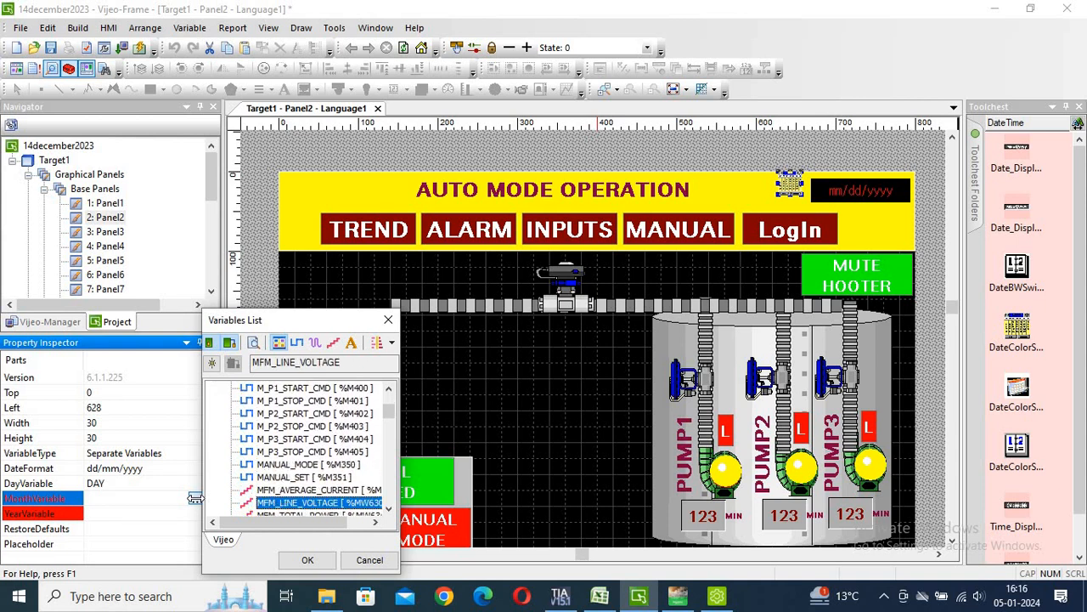
key("Down")
key("Return")
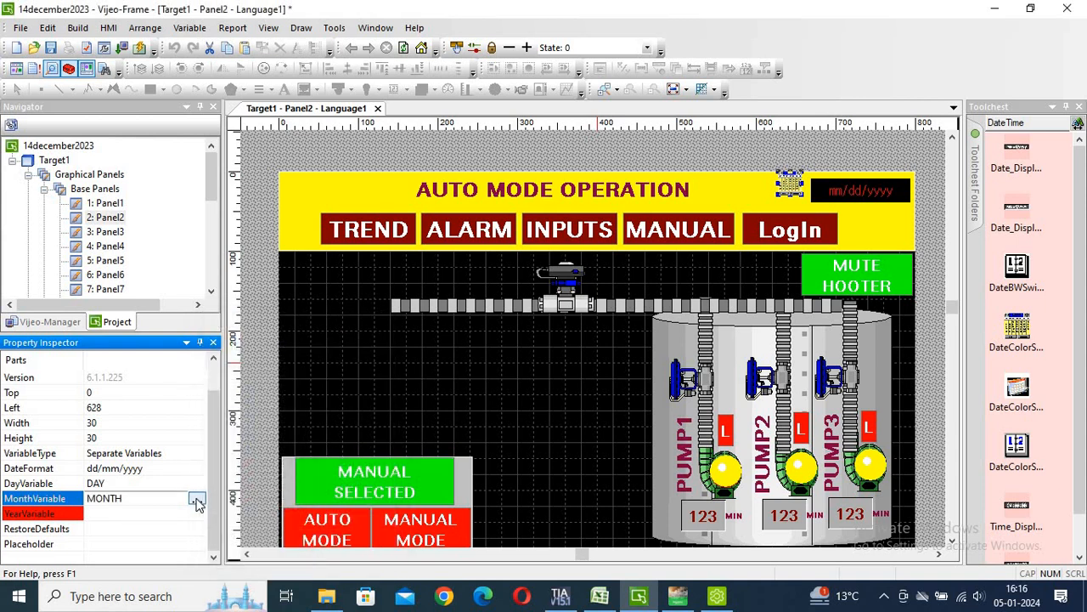
Set the date switch's YearVariable to YEAR.
left_click(146, 513)
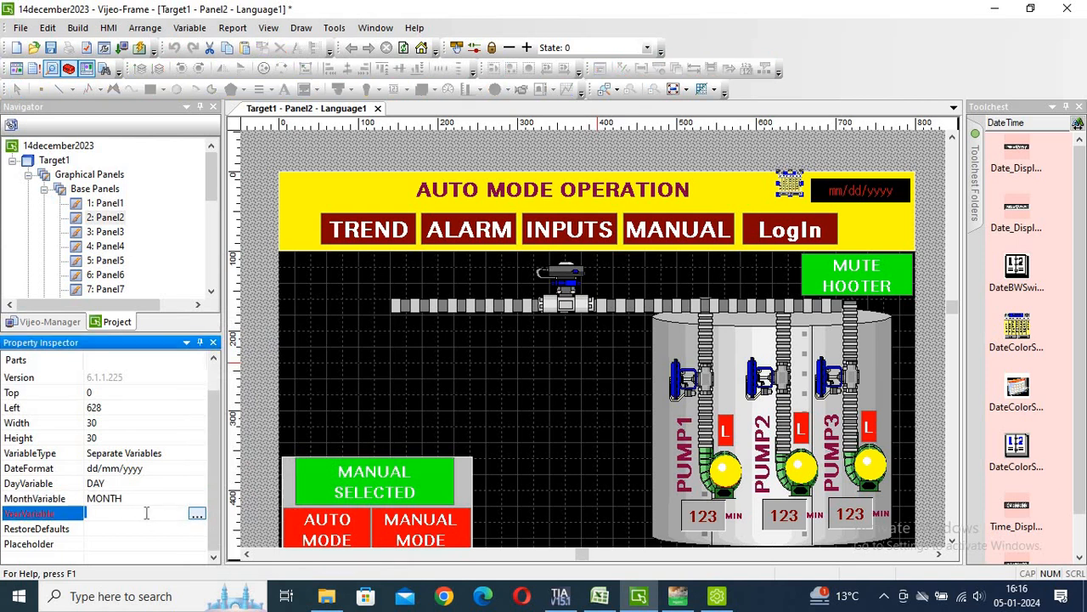
left_click(198, 515)
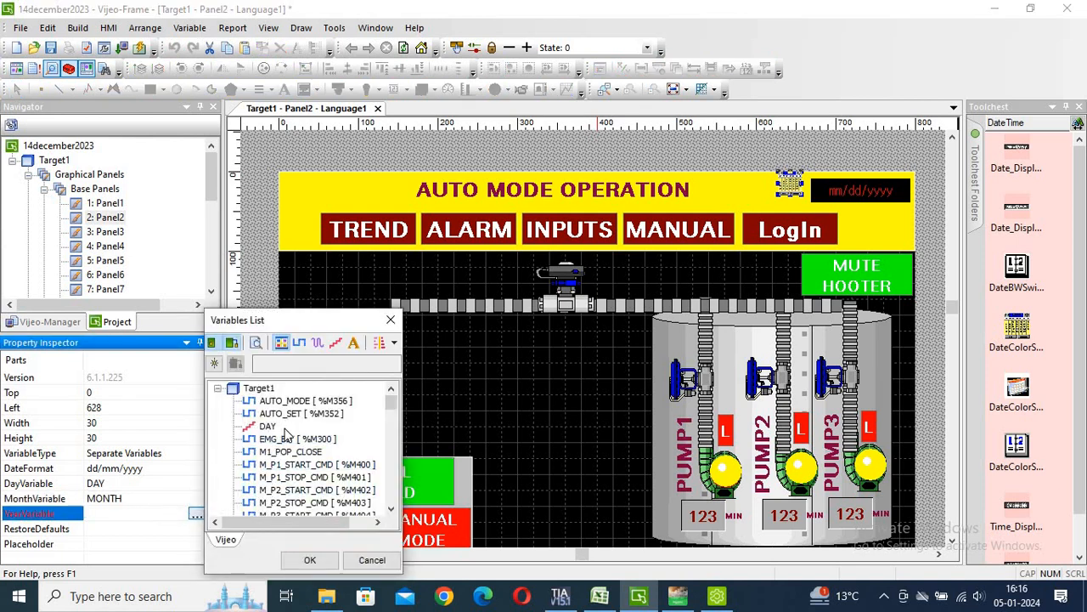
key("m")
key("m")
key("m")
key("m")
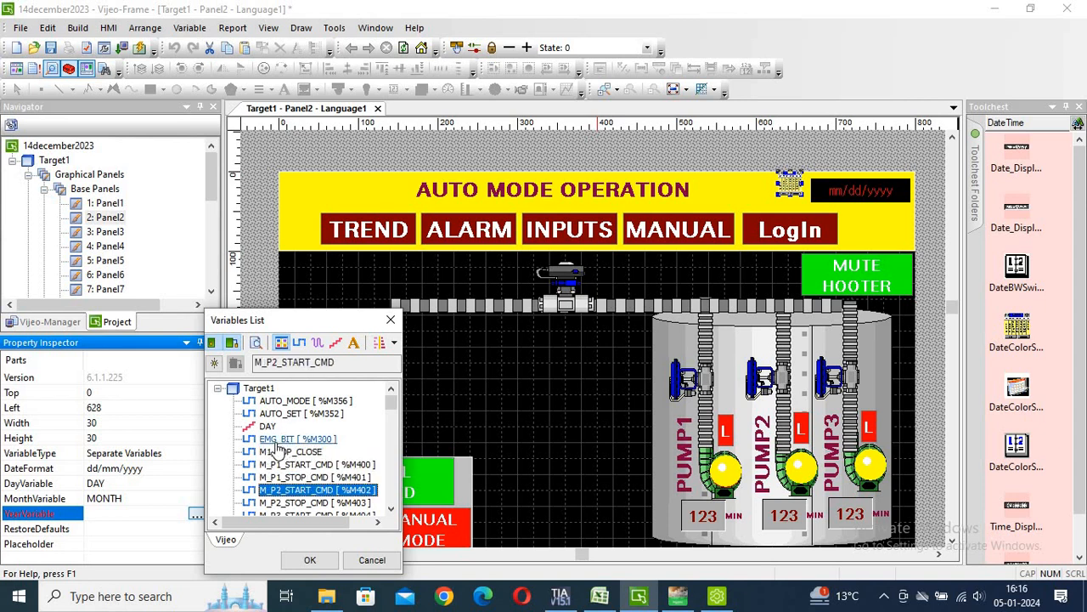
left_click(277, 440)
key("y")
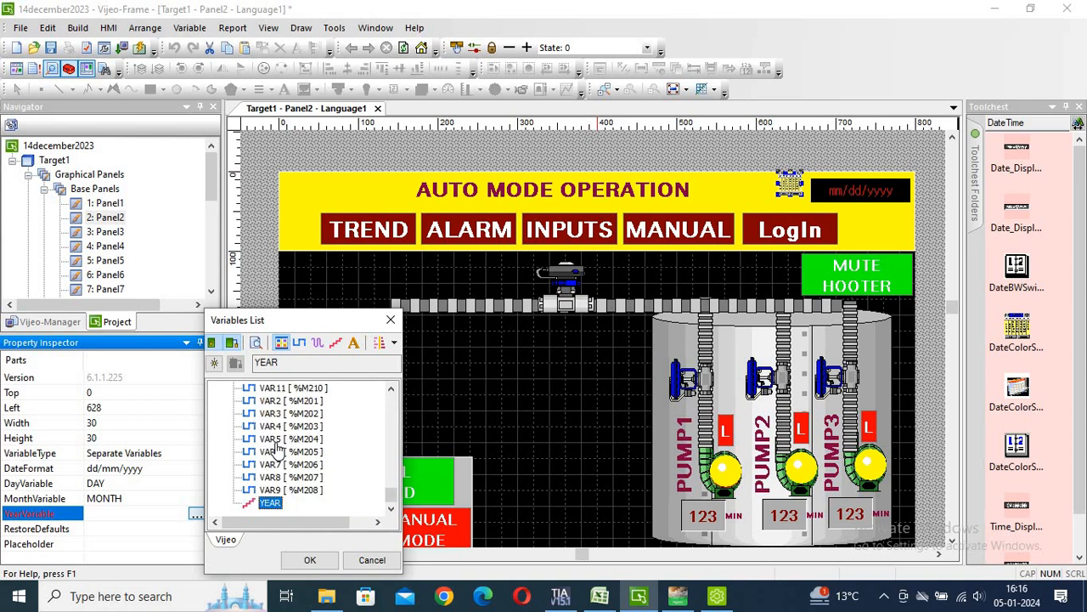
key("Return")
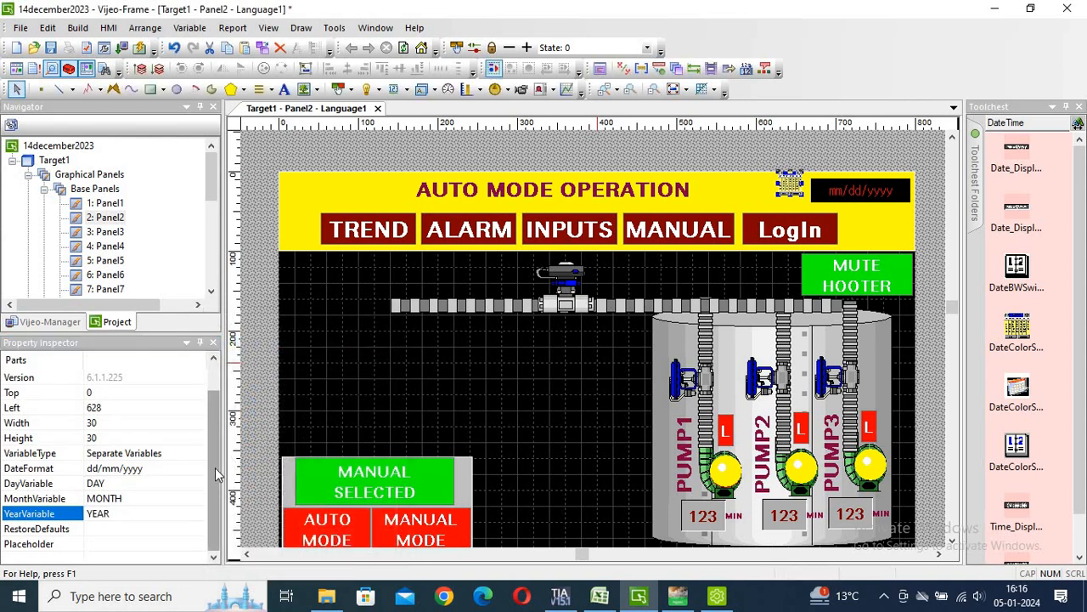
Shift the DateColorSwitch slightly into place at the top-right of the yellow header.
mouse_move(215, 468)
left_mouse_down()
mouse_move(211, 429)
mouse_move(216, 478)
left_mouse_up()
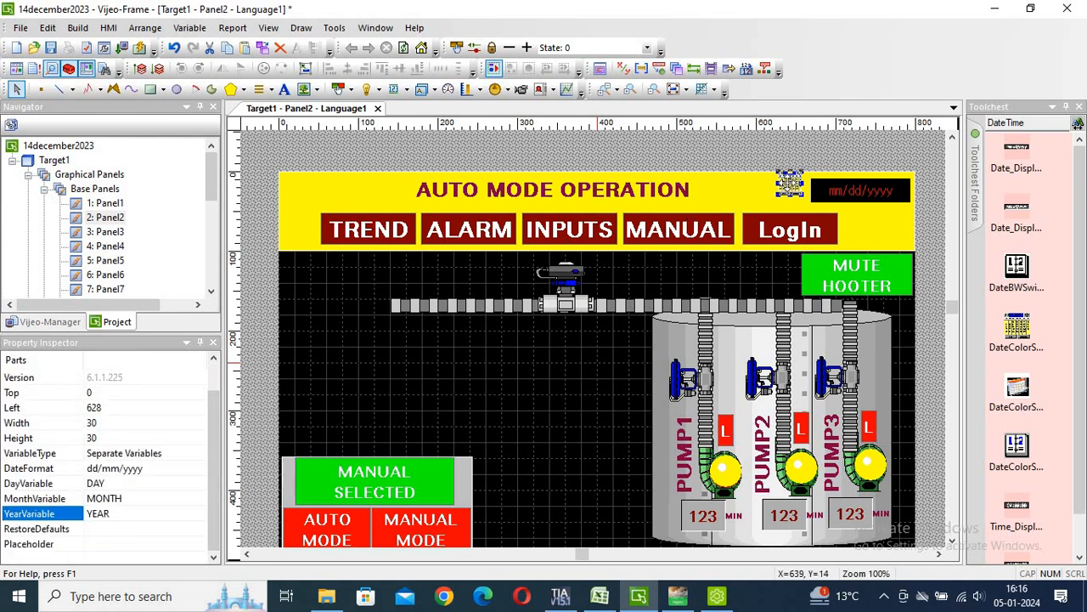
left_click(788, 183)
left_click_drag(789, 183, 806, 190)
Nudge Date_Display_01 to Left 660 so it sits right beside the date switch.
left_click(824, 189)
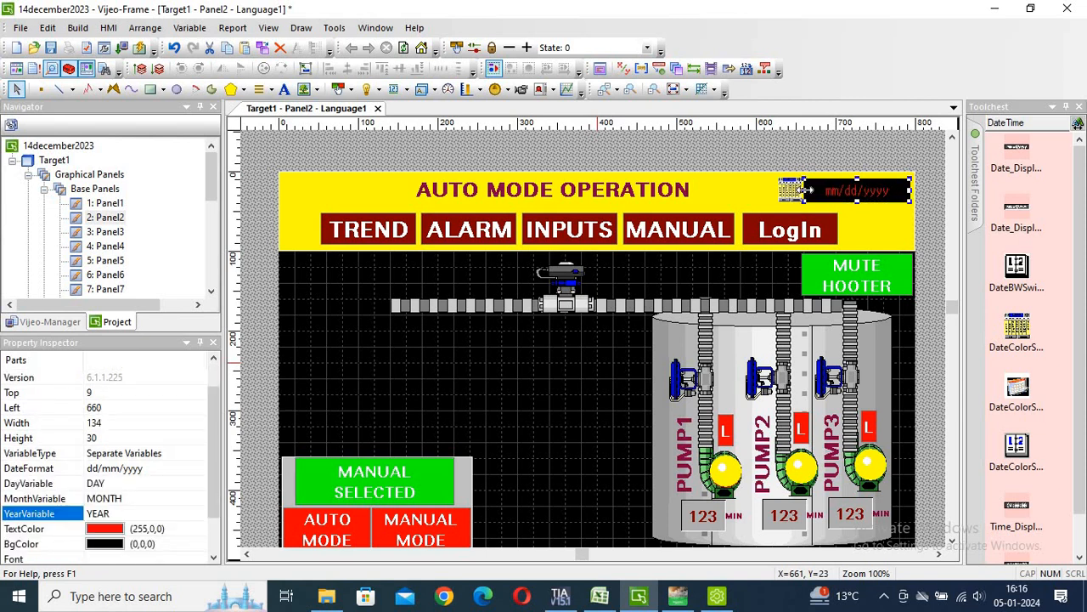
key("Up")
key("Left")
key("Left")
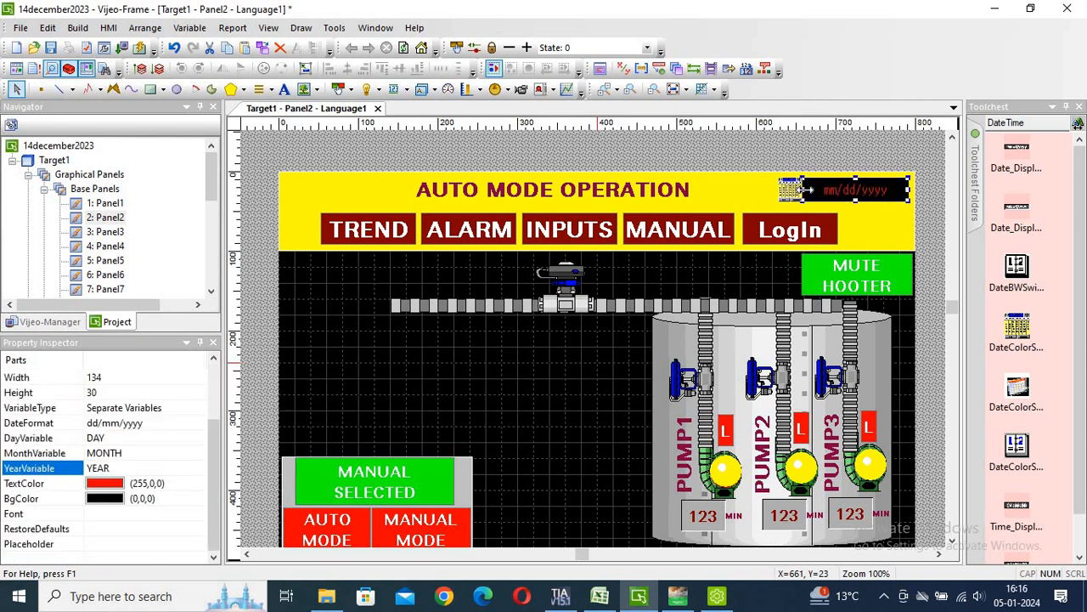
key("Up")
key("Up")
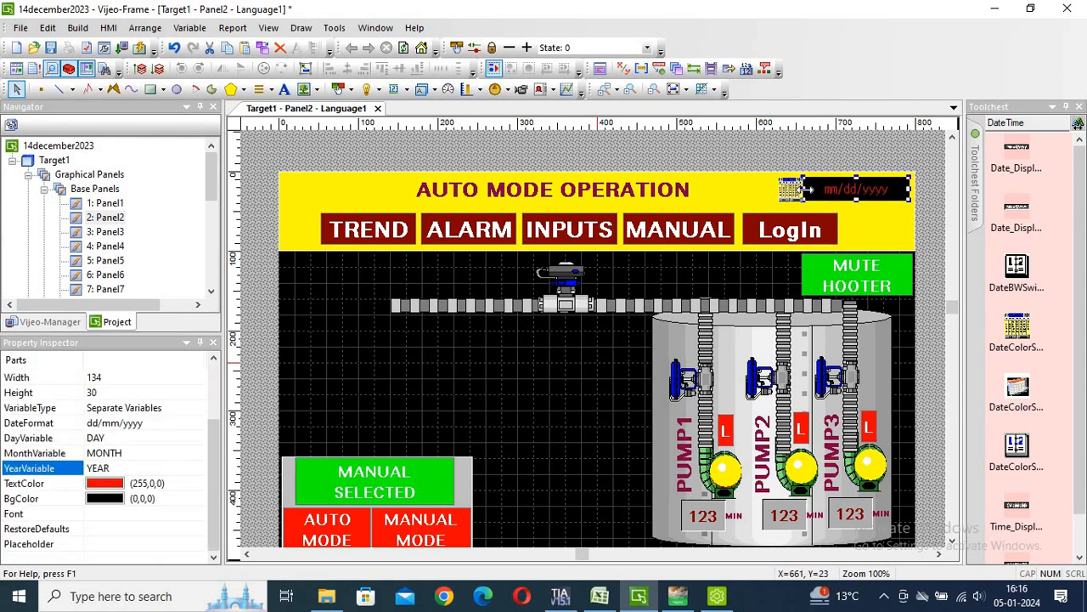
left_click(884, 209)
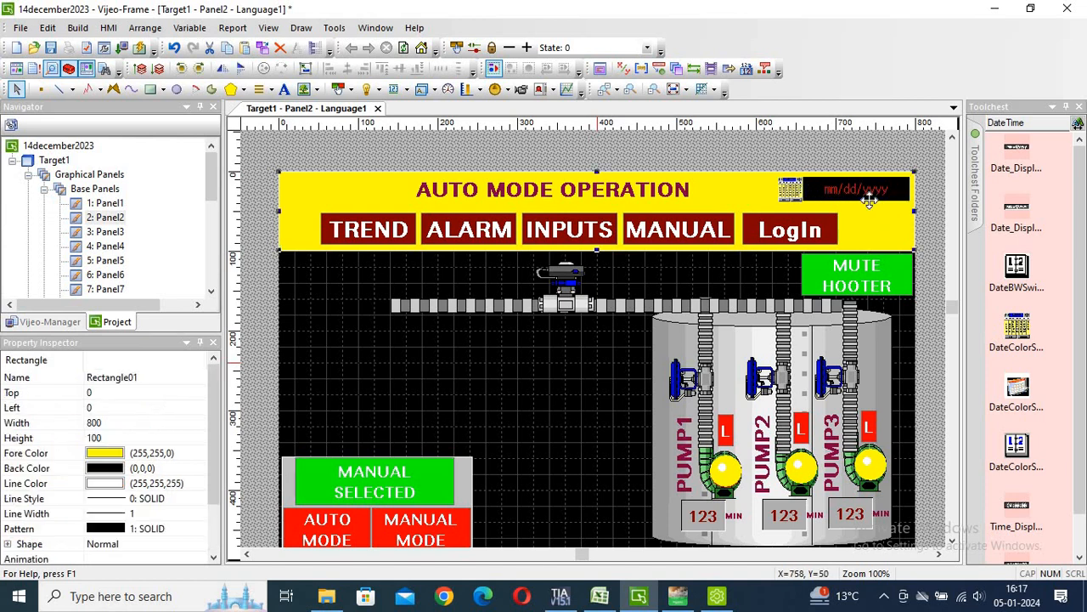
left_click(930, 215)
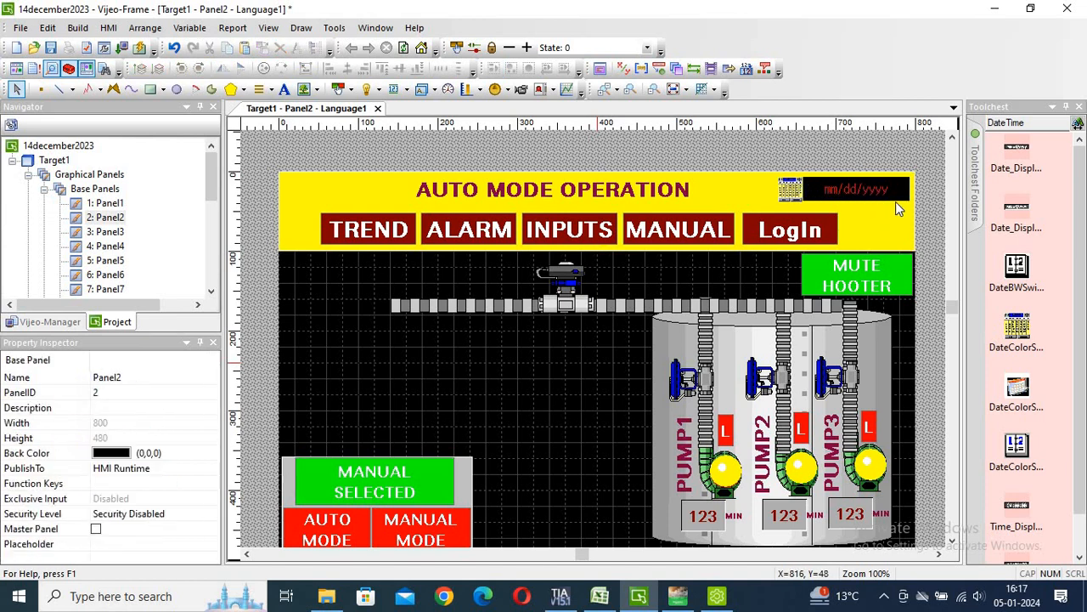
left_click(868, 188)
key("Right")
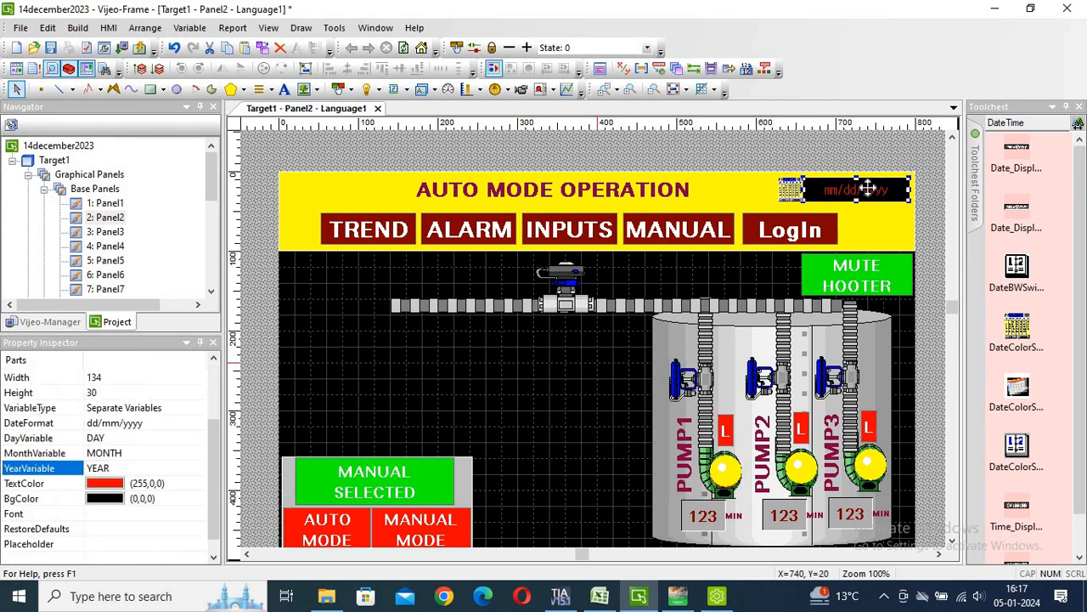
key("Down")
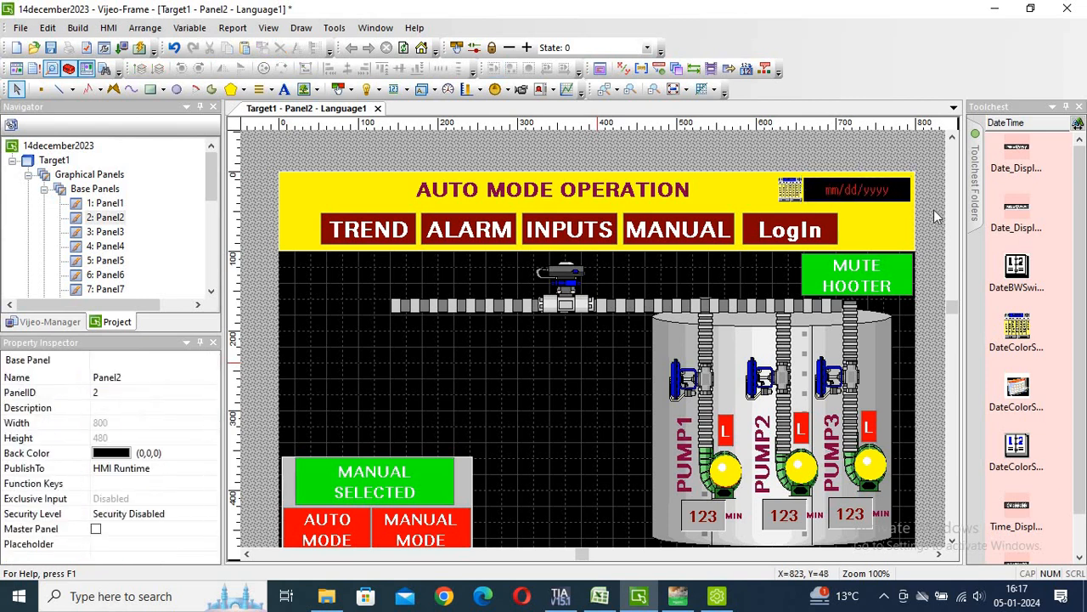
left_click(938, 212)
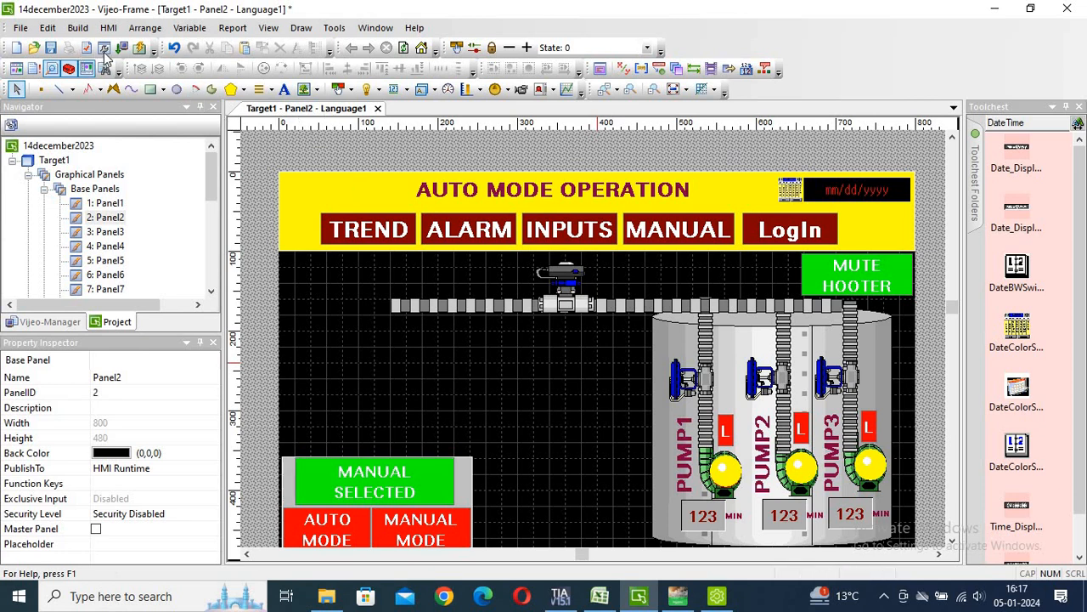
Build the project for simulation, completing with 1 warning, and launch the runtime.
left_click(140, 48)
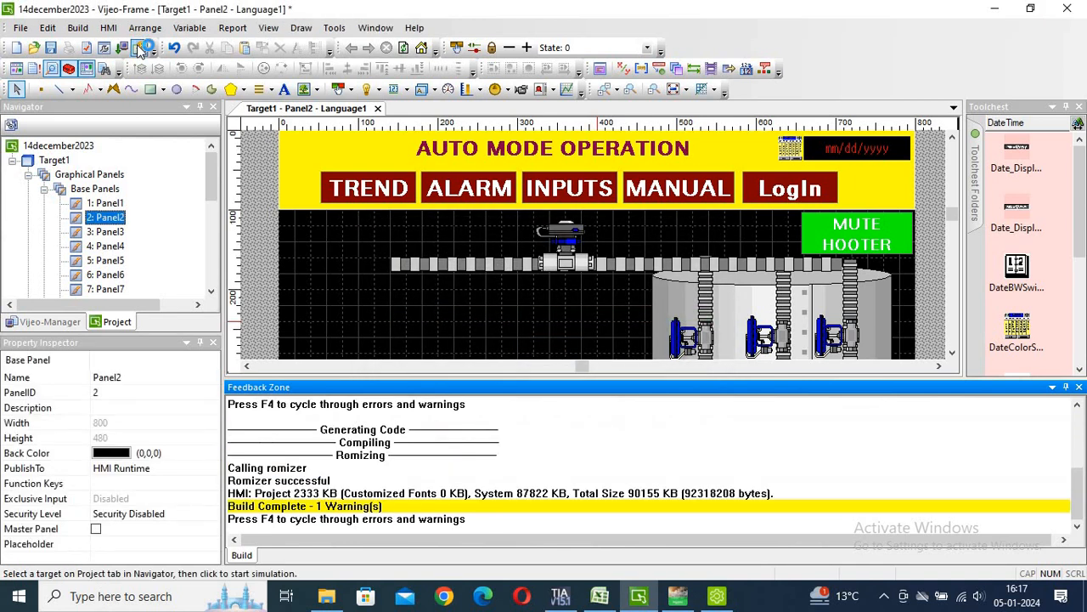
left_click(141, 47)
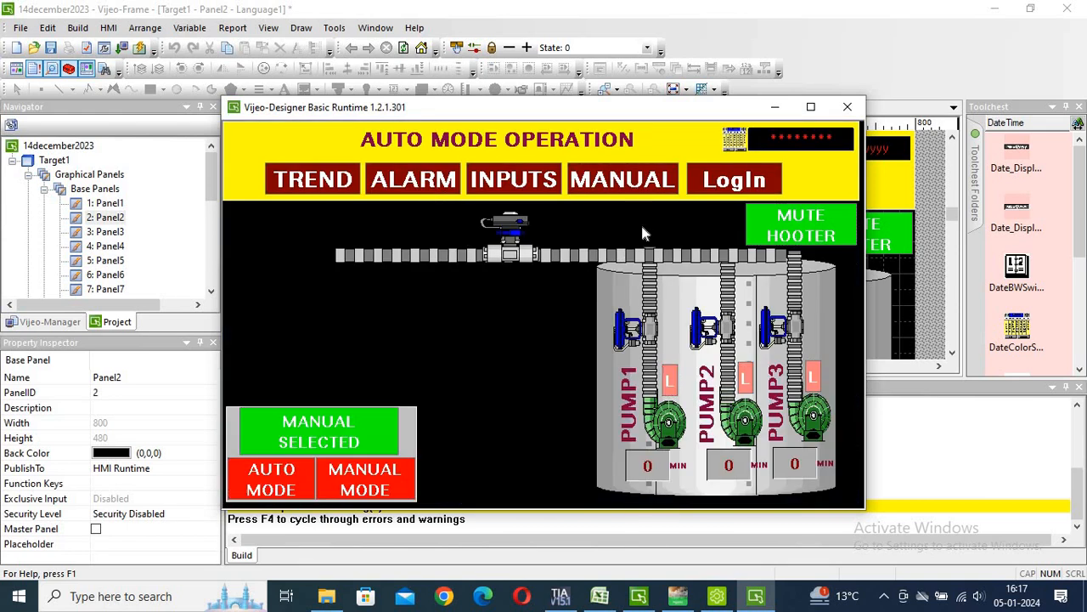
In runtime, accept 05/01/2024 in the date picker, then change the date to 23/01/2024.
left_click(733, 140)
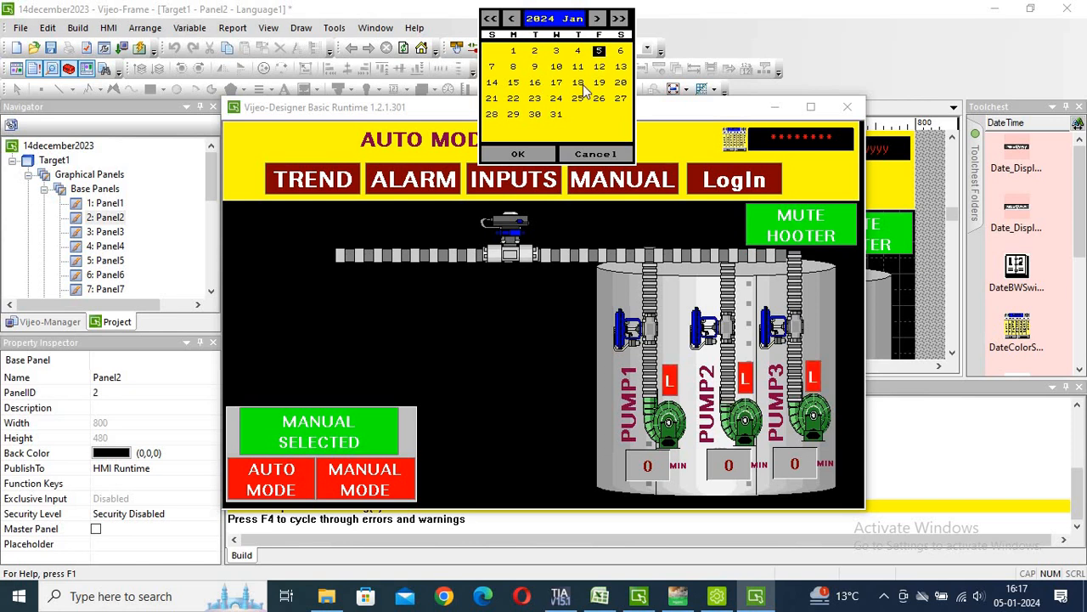
left_click(518, 155)
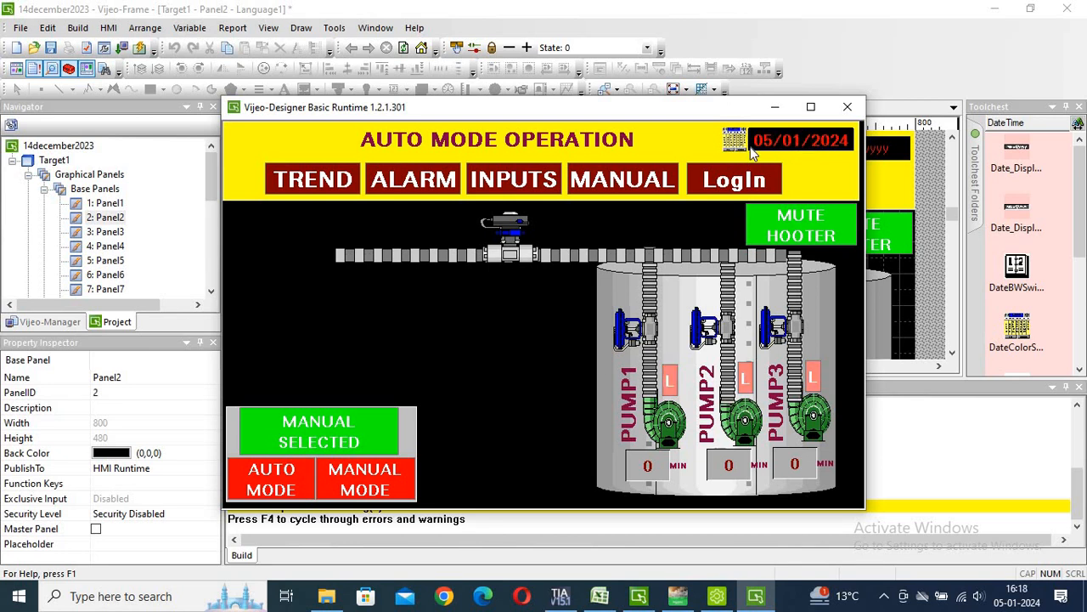
left_click(732, 141)
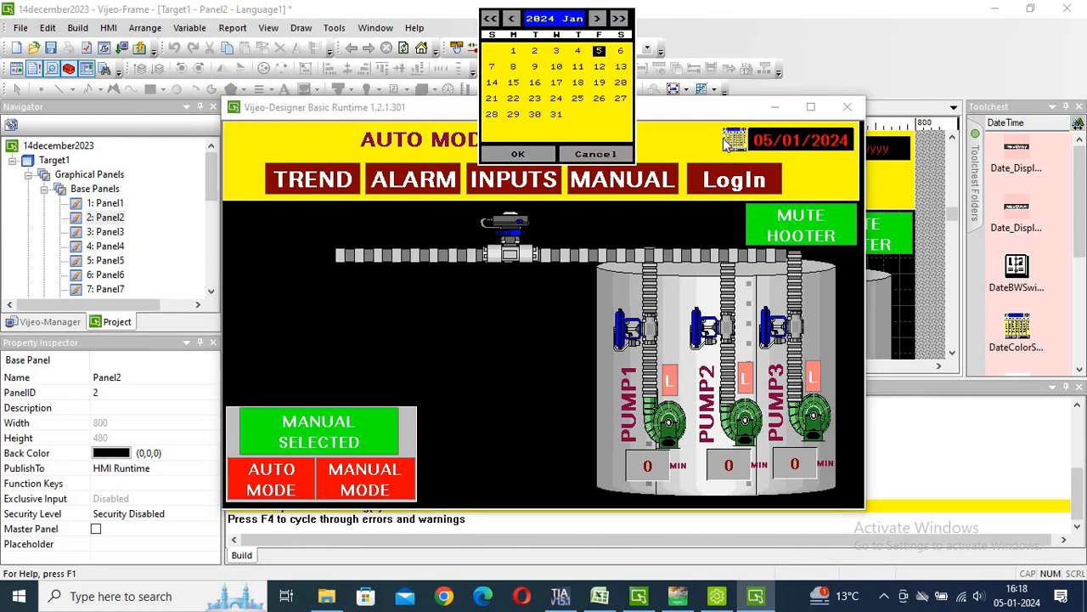
left_click(535, 99)
left_click(516, 155)
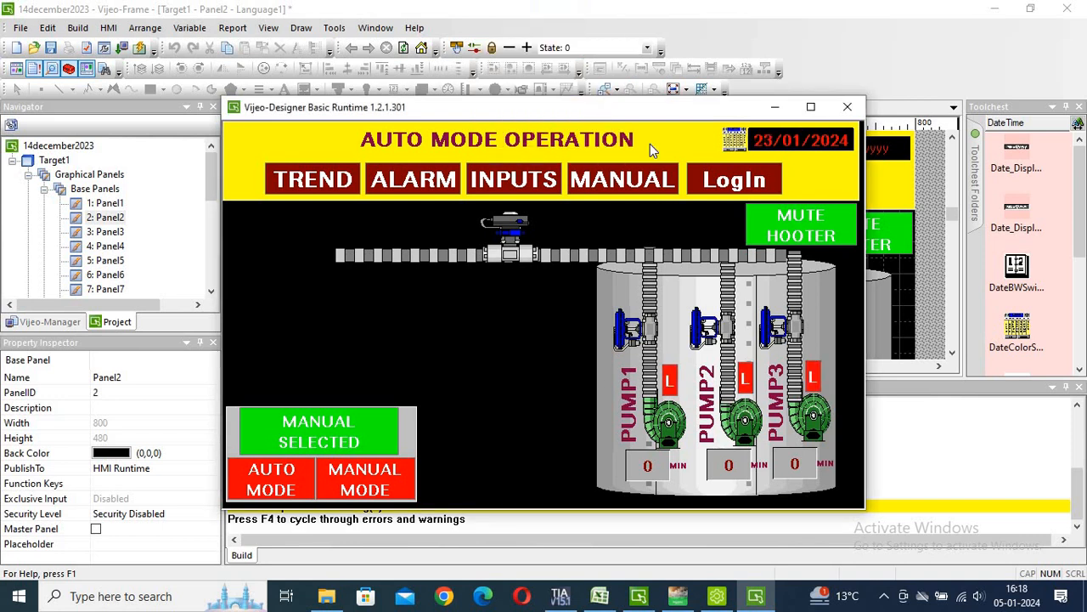
Set the date back to 05/01/2024, then close the runtime simulation and build output.
left_click(735, 141)
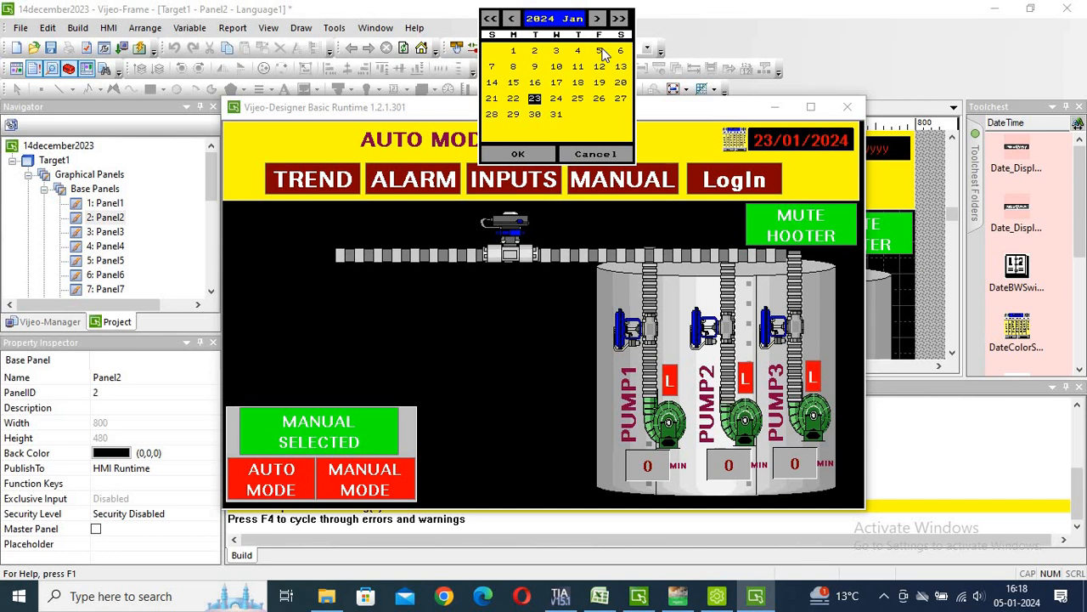
left_click(524, 156)
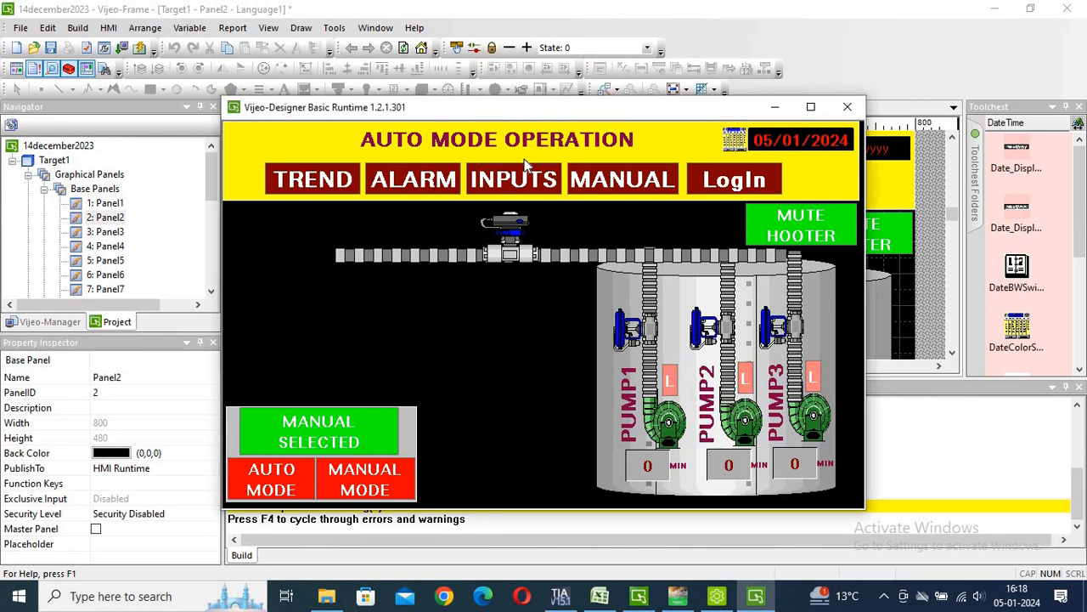
left_click(847, 108)
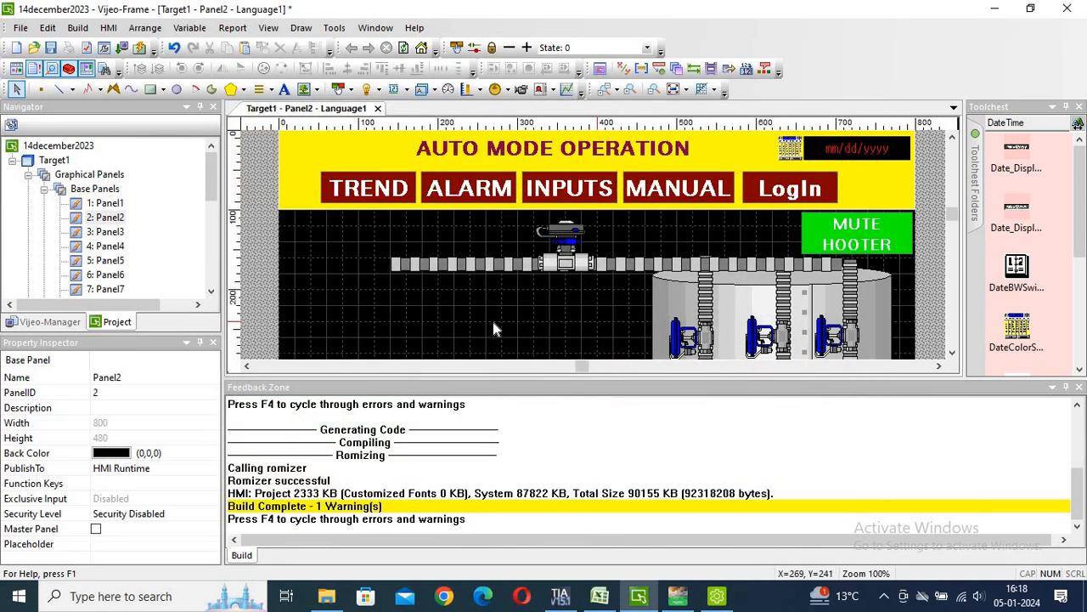
left_click(1080, 386)
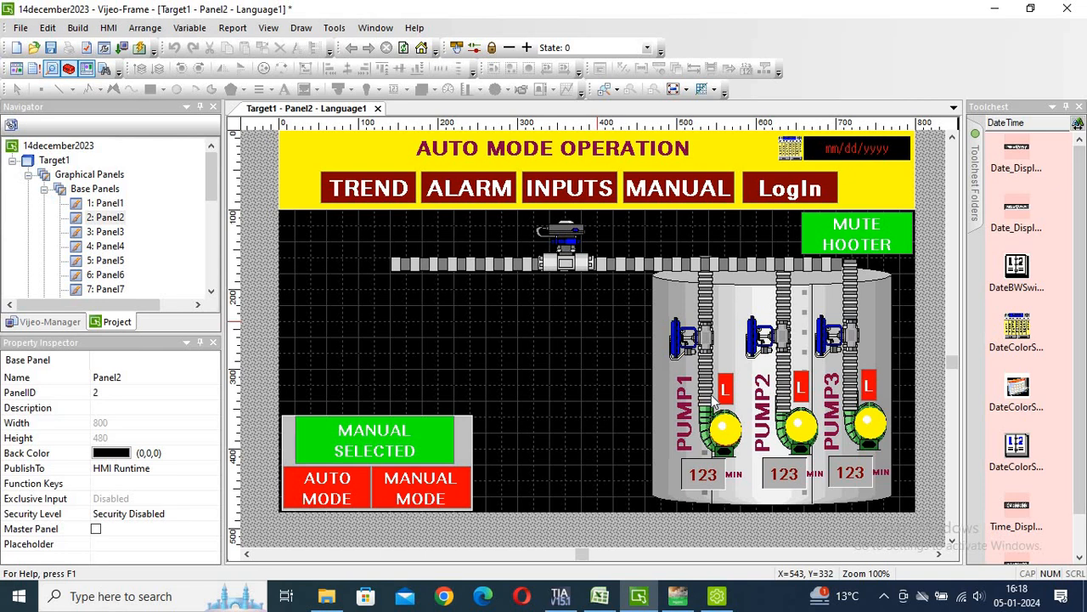